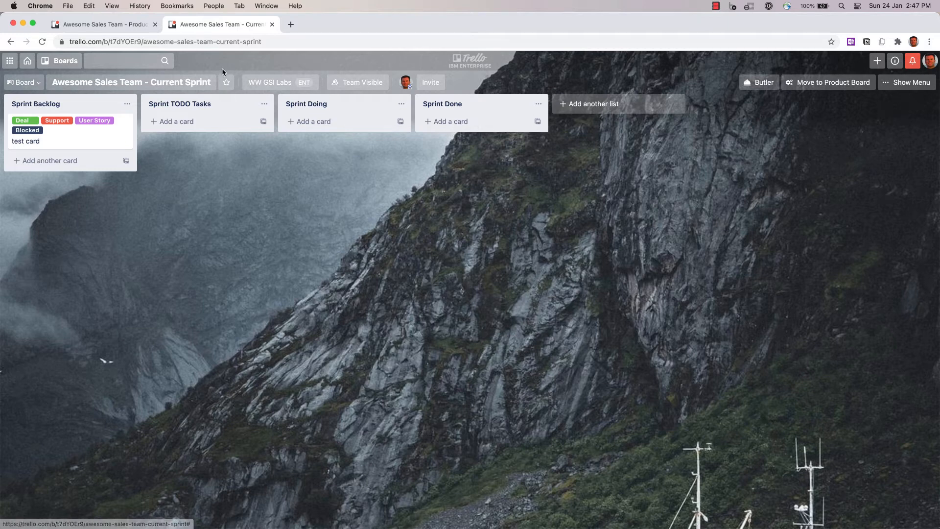
- On the Product Backlog board, add cards titled 'Hot Lead from Acme interested in IBM Watson' and 'CritSit1 - Bugs Bunny Corp' to the New list
click(95, 28)
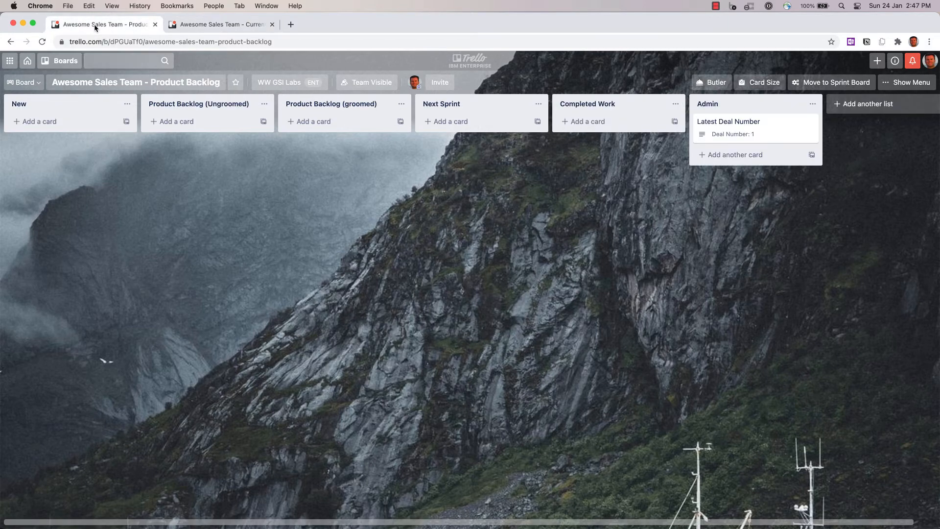
click(67, 121)
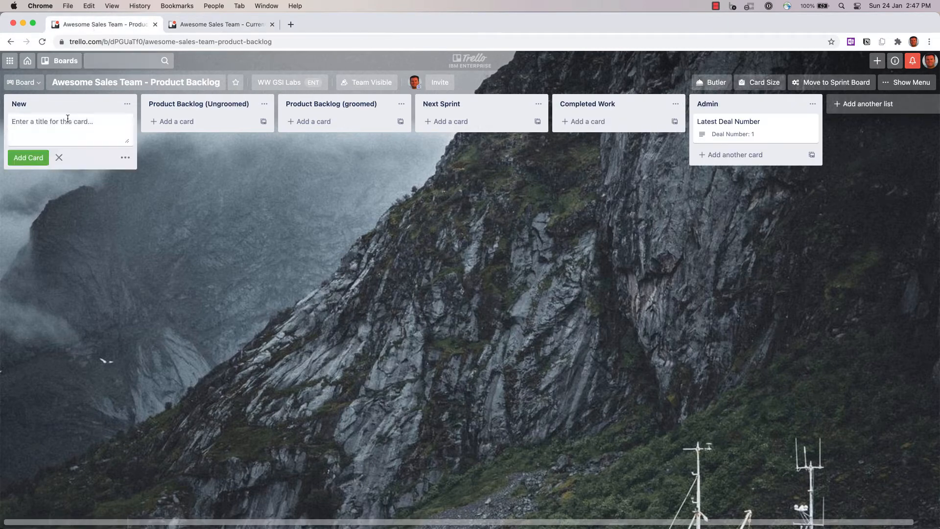
text(Hot Lead from Acme interesting)
key(BackSpace)
key(BackSpace)
key(BackSpace)
text(ed in IBM Watson)
key(Return)
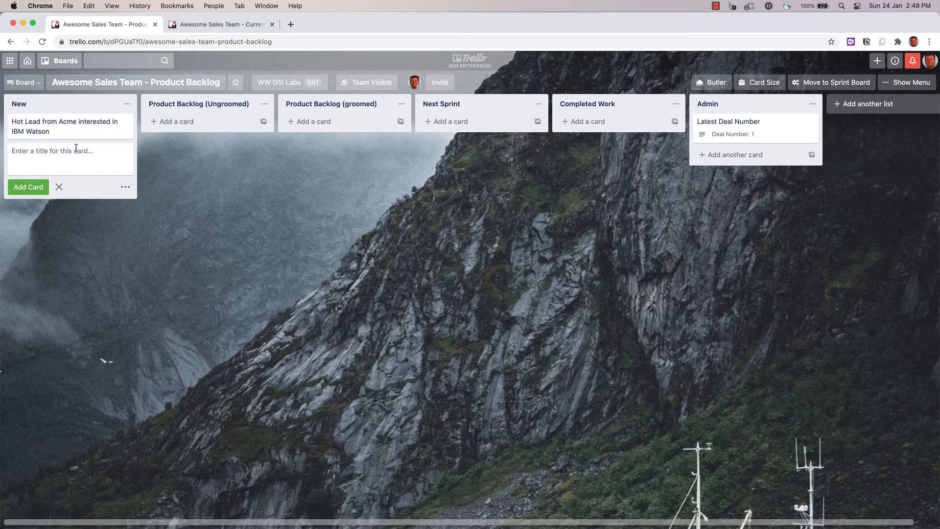
text(CritSit1 - Bugs Bunny Corp)
key(Return)
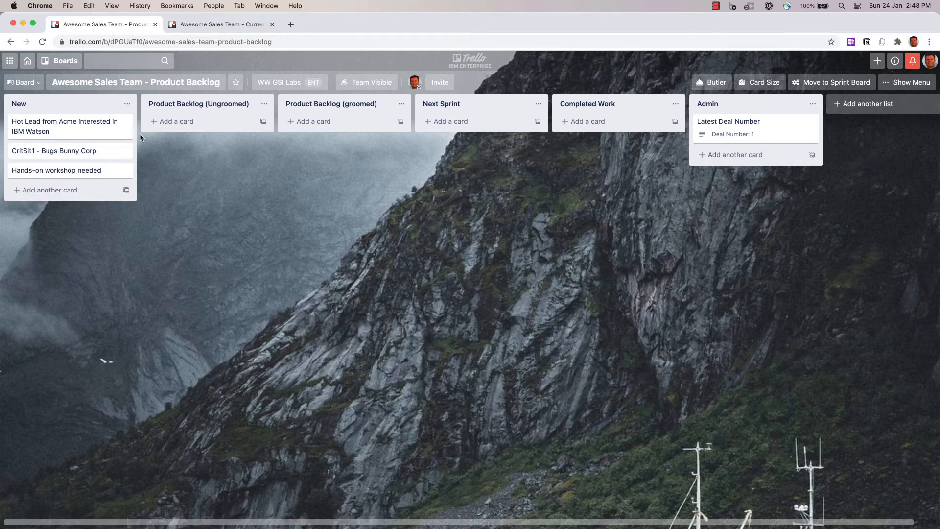
- Open the Hot Lead from Acme card and apply the Deal label to it
click(88, 125)
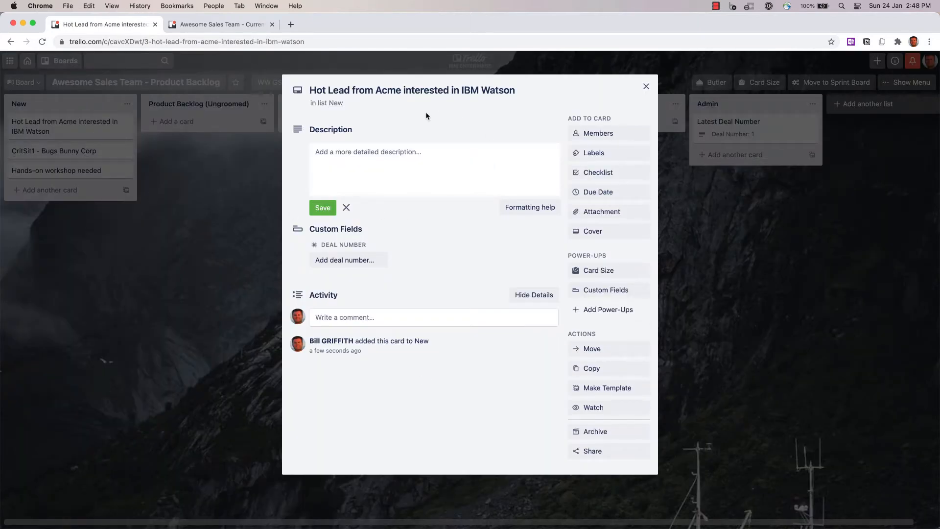
click(596, 152)
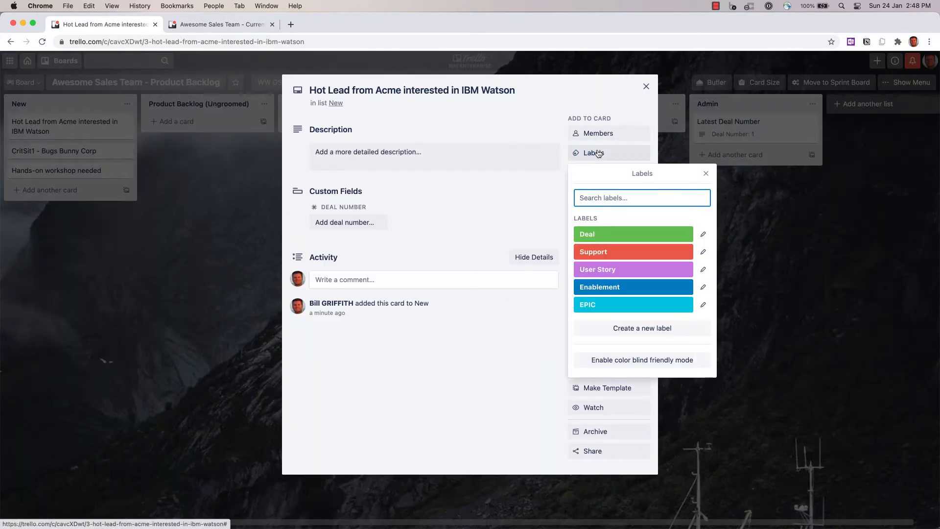
click(597, 235)
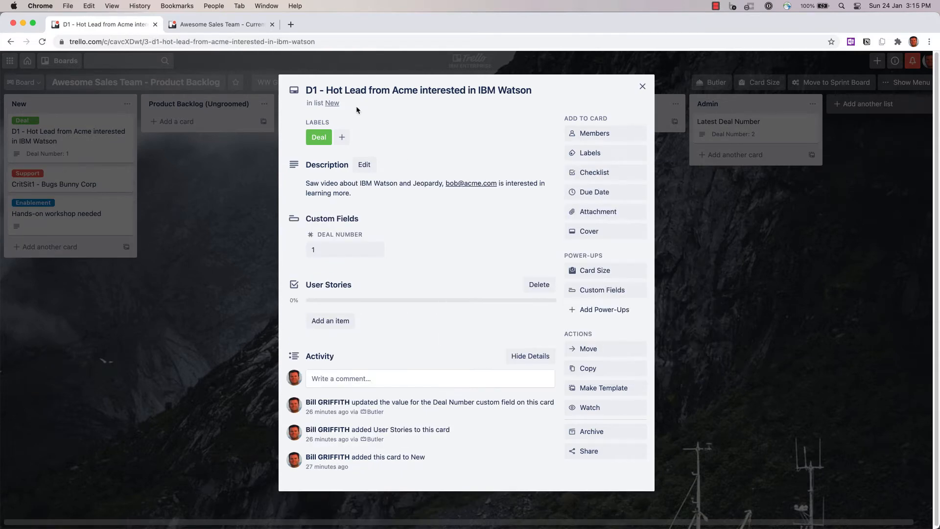
double_click(314, 91)
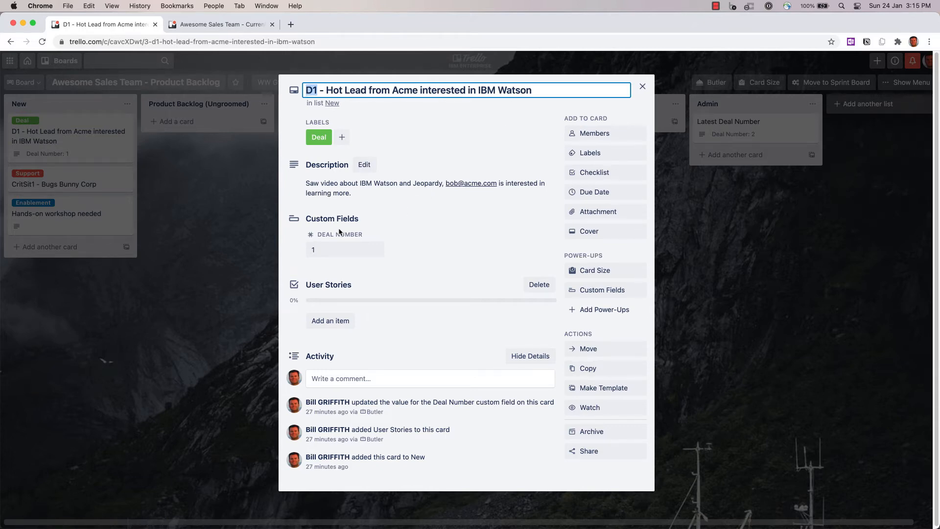
click(324, 251)
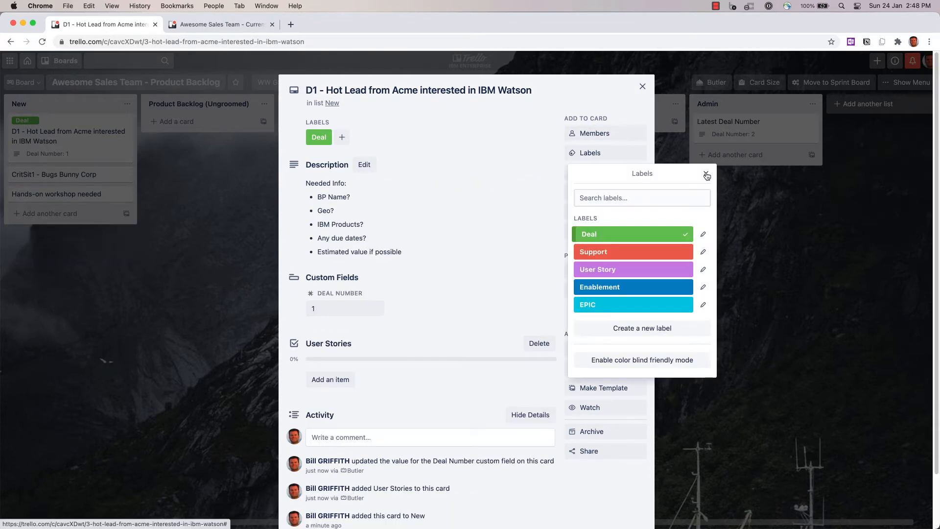
click(700, 173)
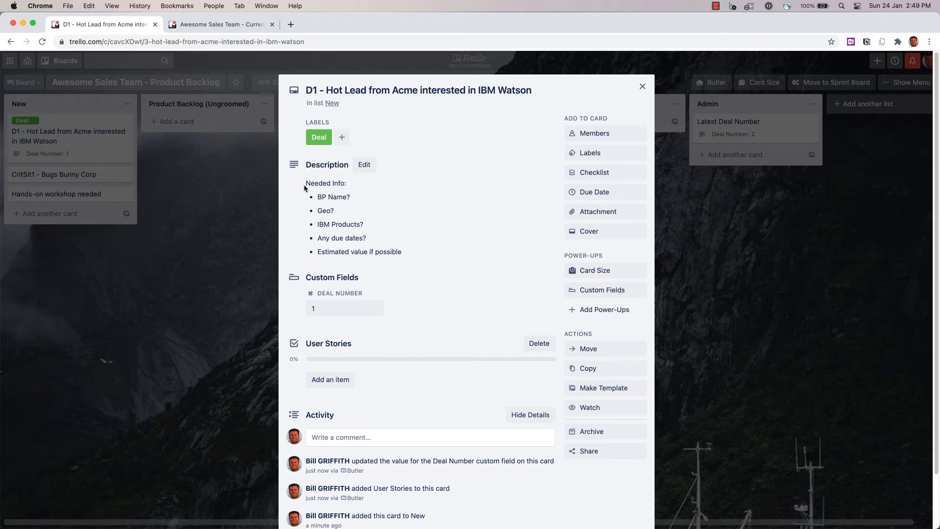
- Replace the description template with 'Saw video about IBM Watson and Jeopardy,' followed by the contact's e-mail and 'is interested in learning'
drag(391, 245, 300, 183)
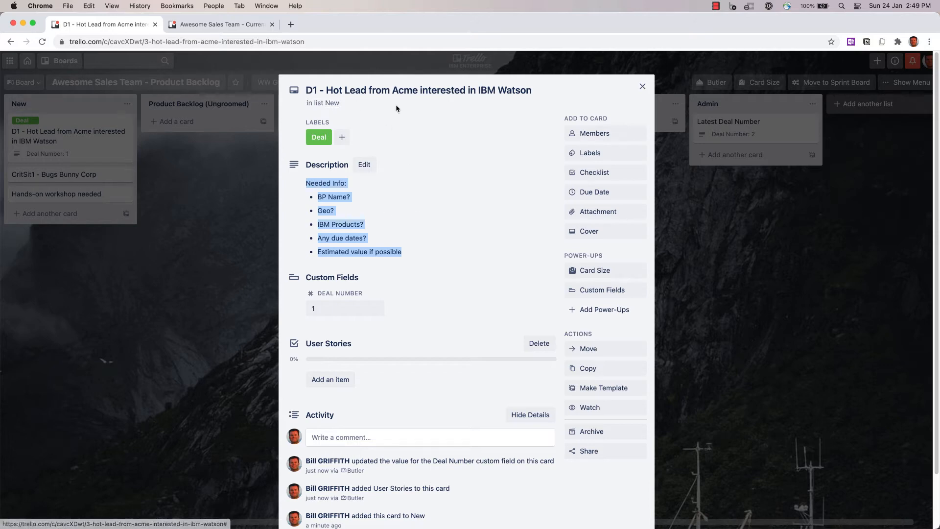
drag(429, 248, 286, 186)
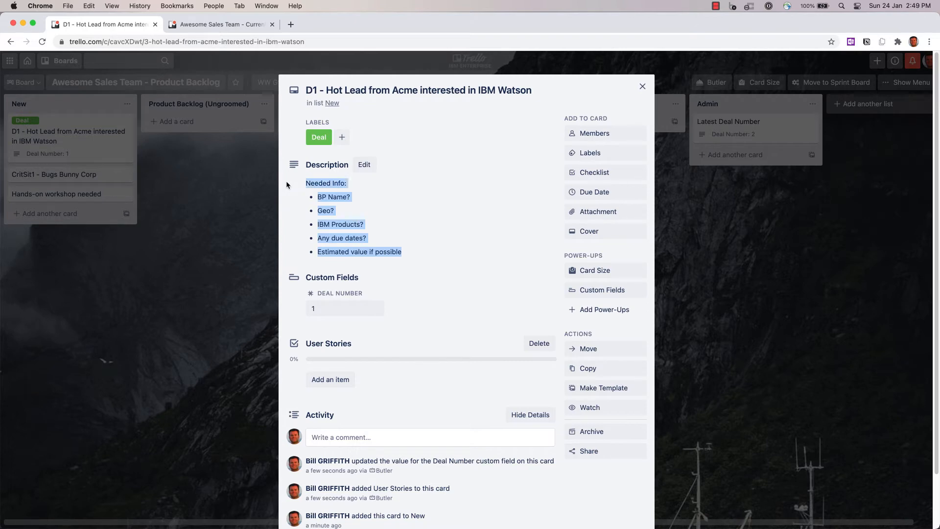
text(Saw video a)
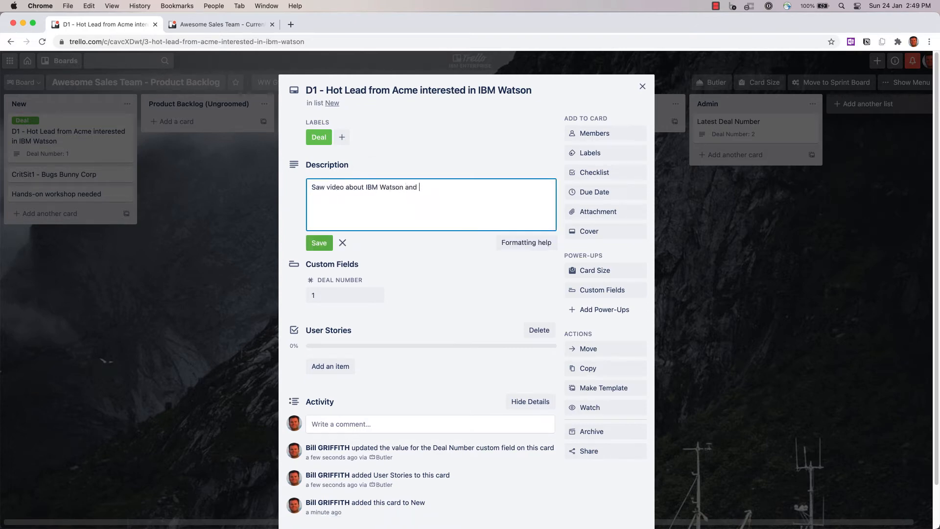
text(ested in learning)
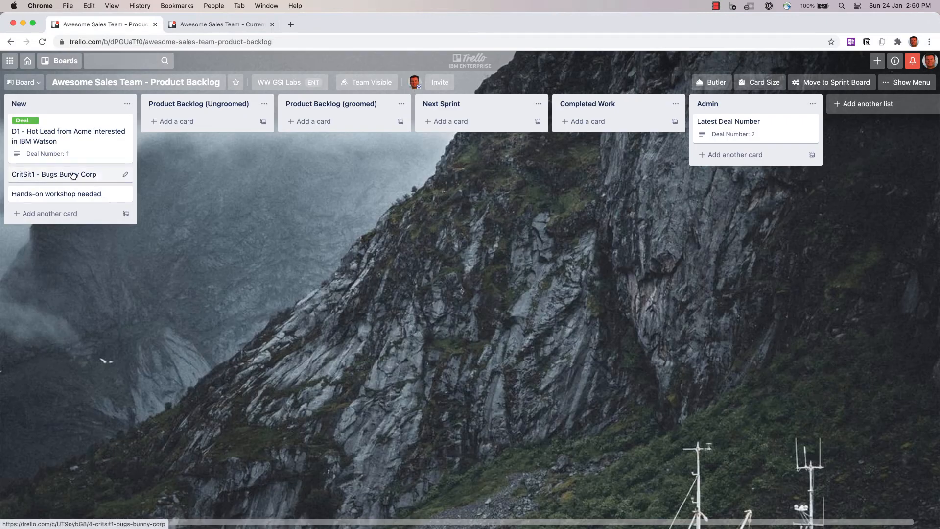
- Open the CritSit1 - Bugs Bunny Corp card, apply the Support label, and close the card
click(72, 175)
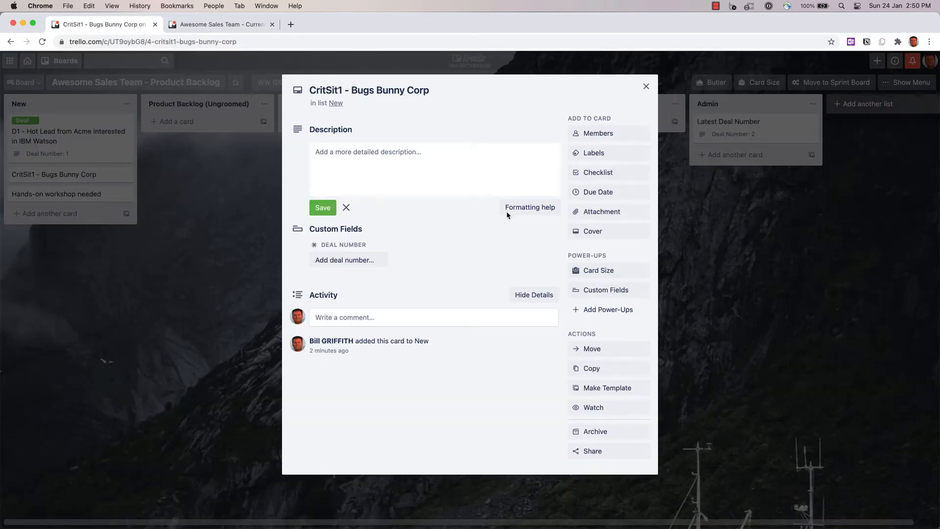
click(614, 154)
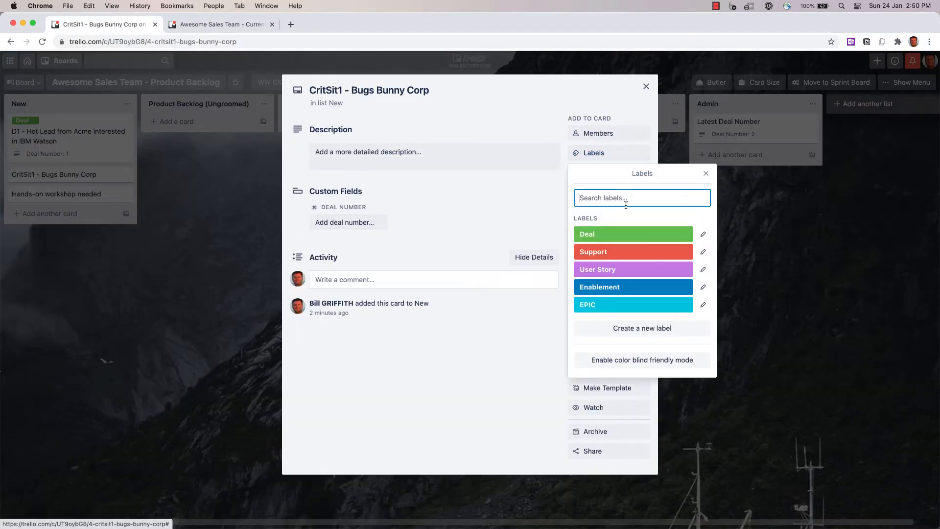
click(626, 251)
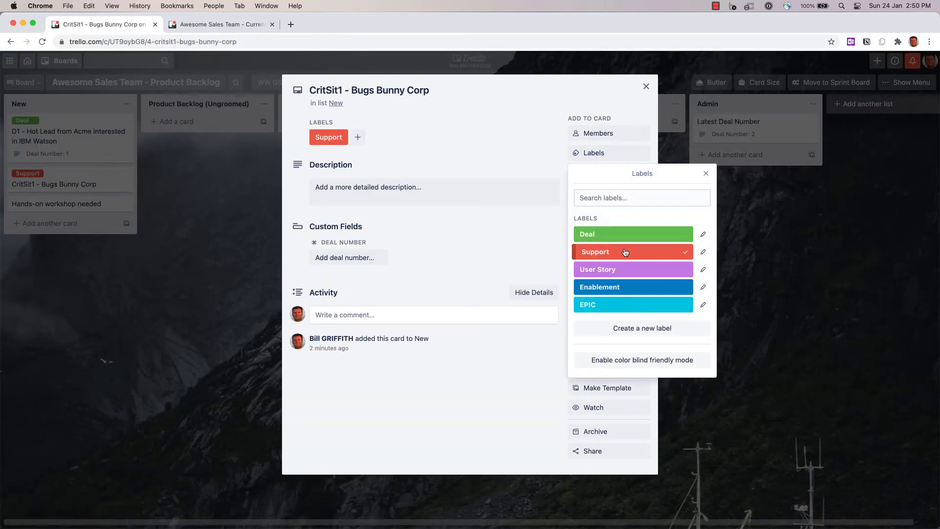
click(705, 173)
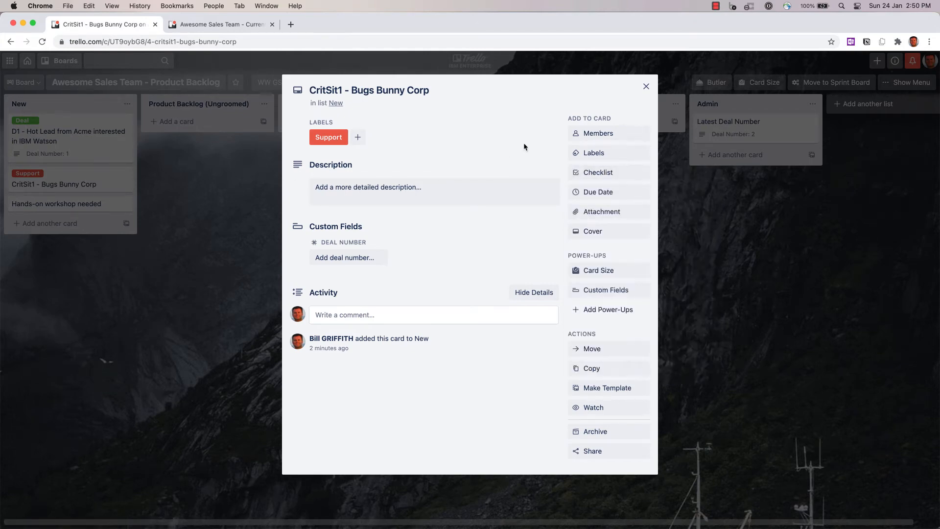
click(646, 87)
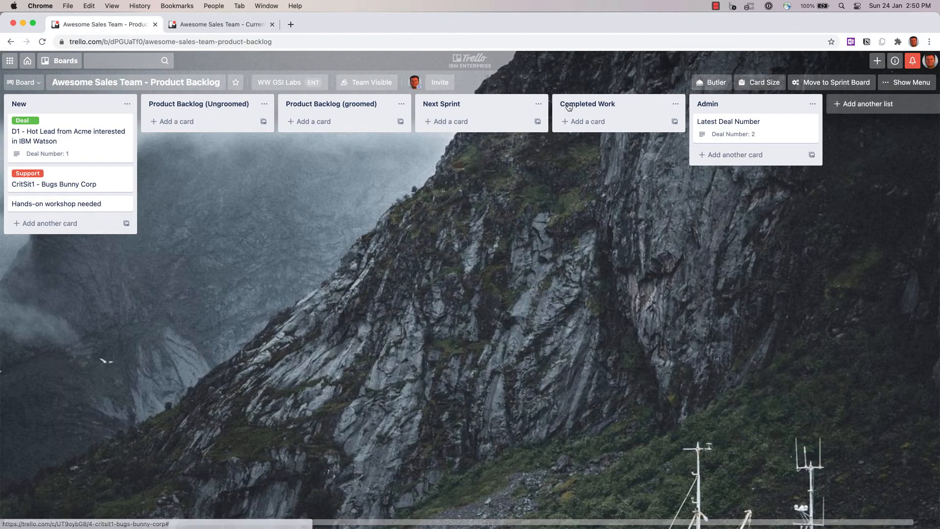
- Label the Hands-on workshop needed card Enablement, save its description about a 1 day IBM Public Cloud workshop, and close it
click(82, 205)
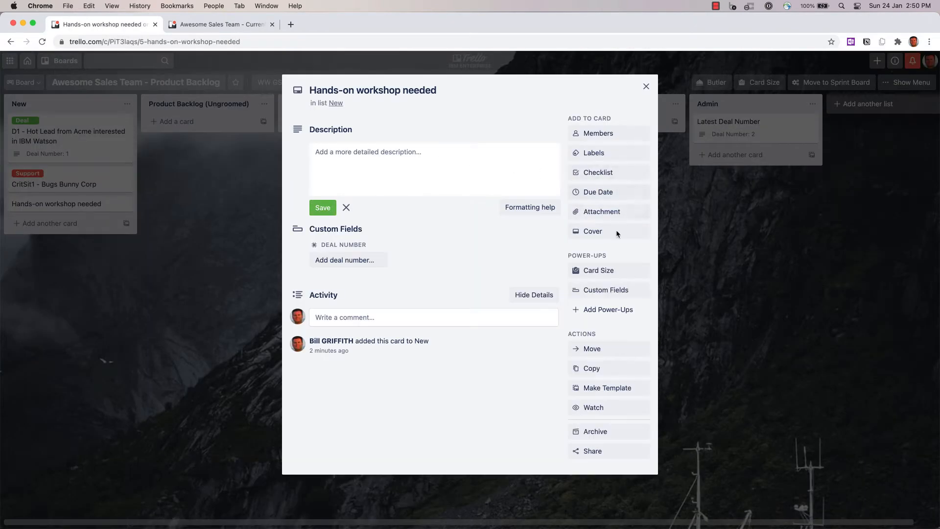
click(609, 155)
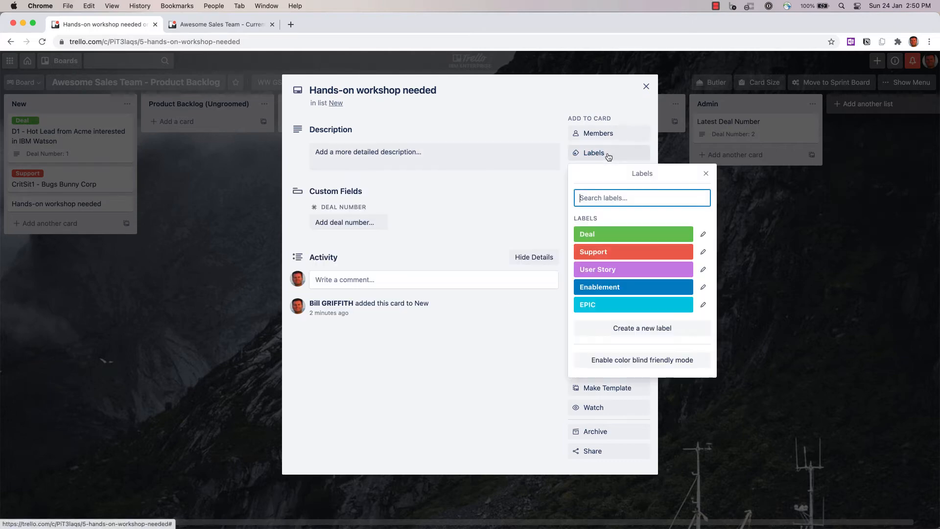
click(603, 288)
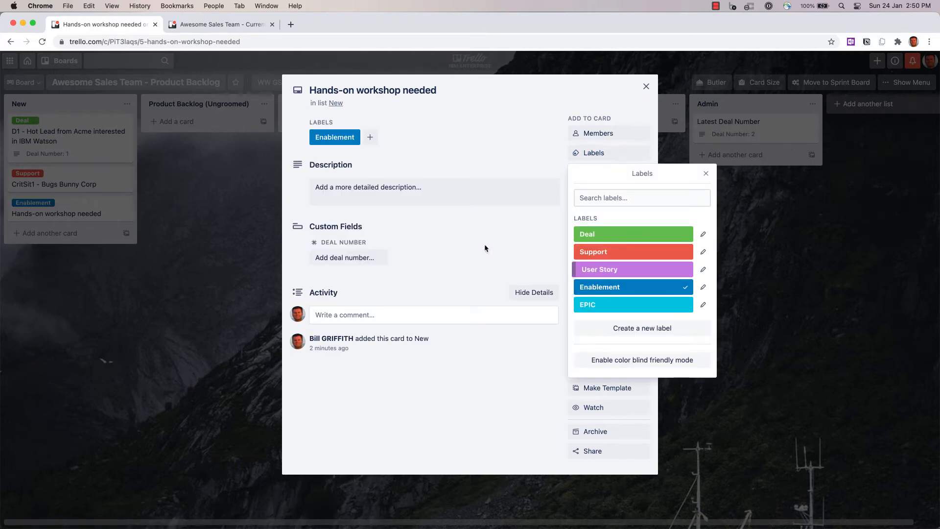
click(705, 173)
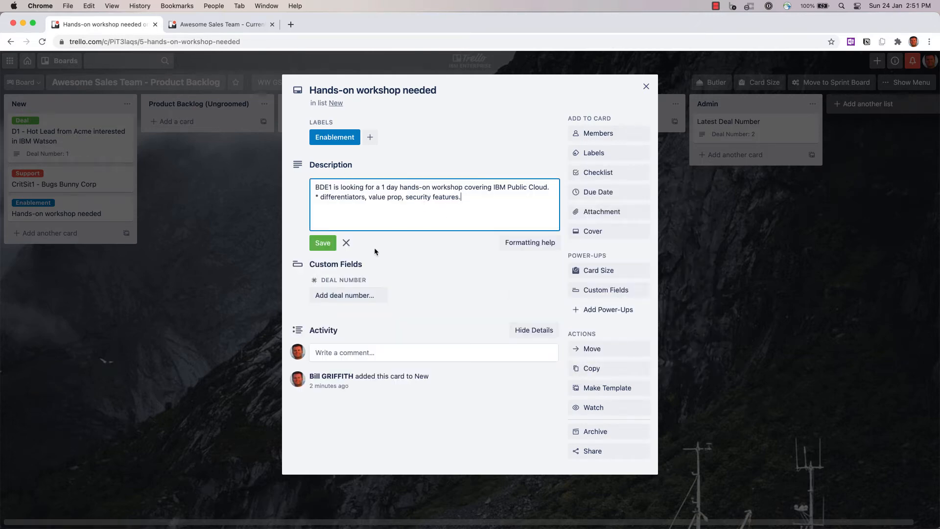
click(323, 243)
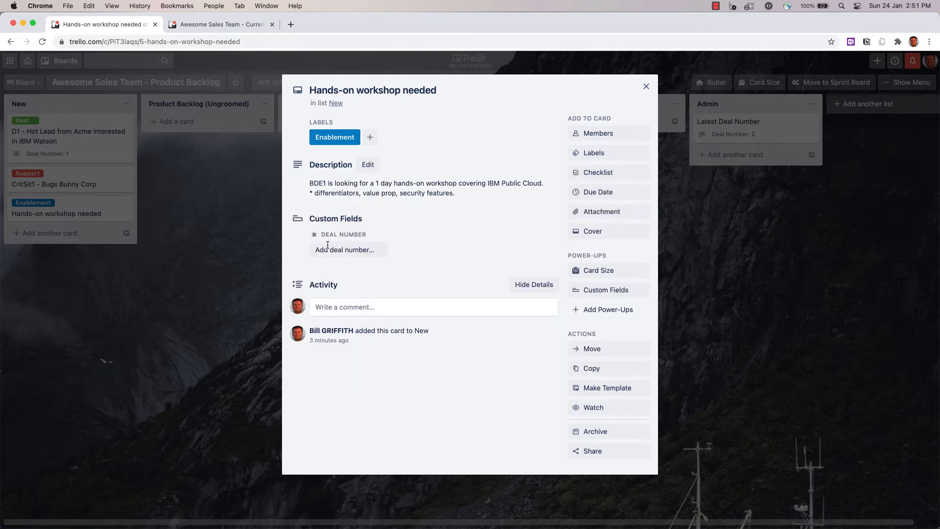
click(646, 86)
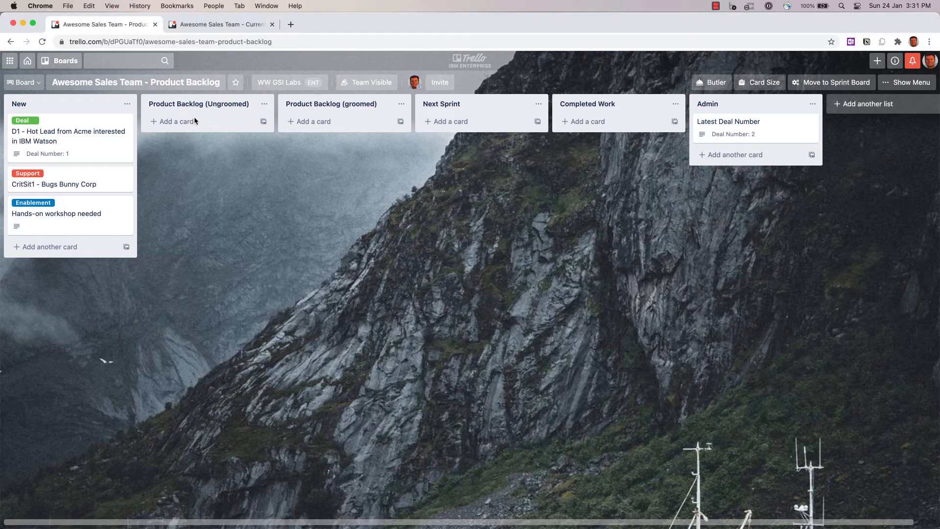
- Move the D1 Hot Lead card from New to the Product Backlog (Ungroomed) list
drag(77, 127, 184, 125)
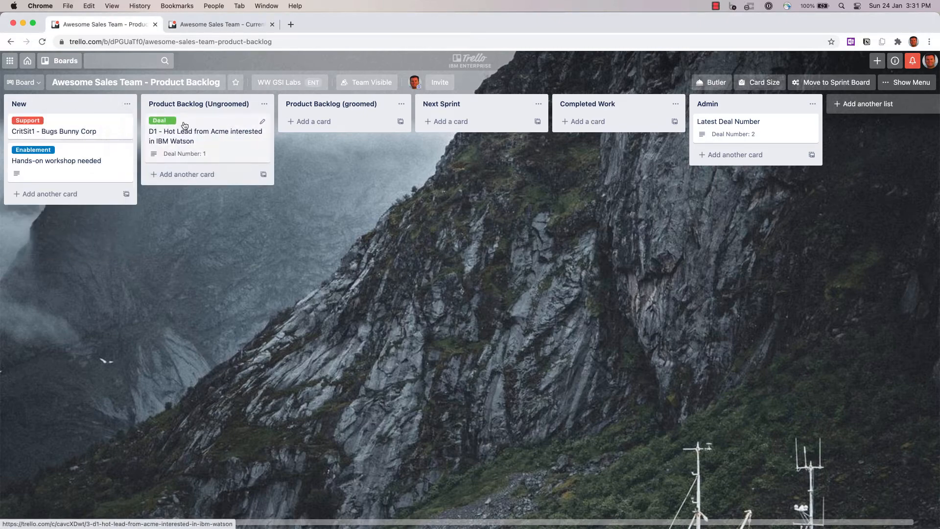
- Append a paragraph to the D1 card's description saying the contact wants a demo of Watson Assistant and Watson Discovery
click(217, 123)
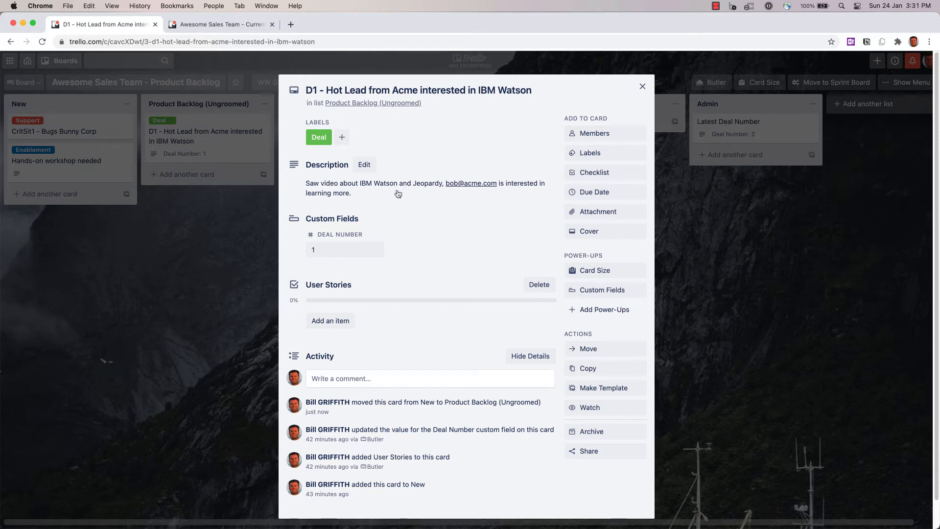
click(379, 197)
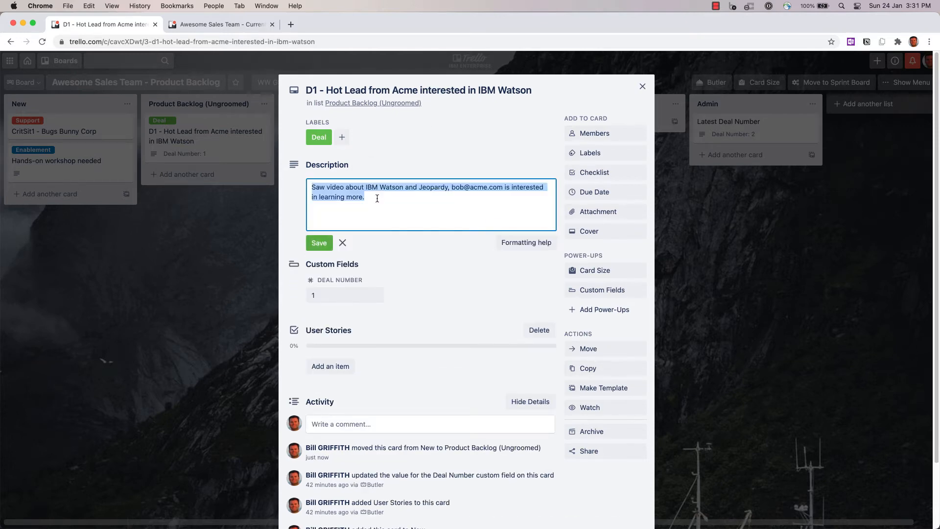
click(377, 198)
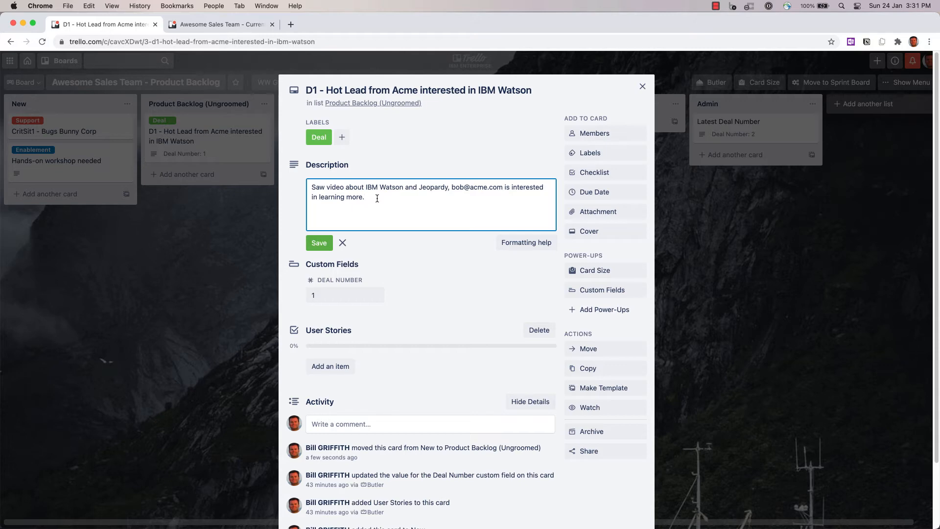
key(Return)
text(Spoke with Bob and he said he was interested in Watson Assistant and Watson Discovery.  He would love to see a demo.)
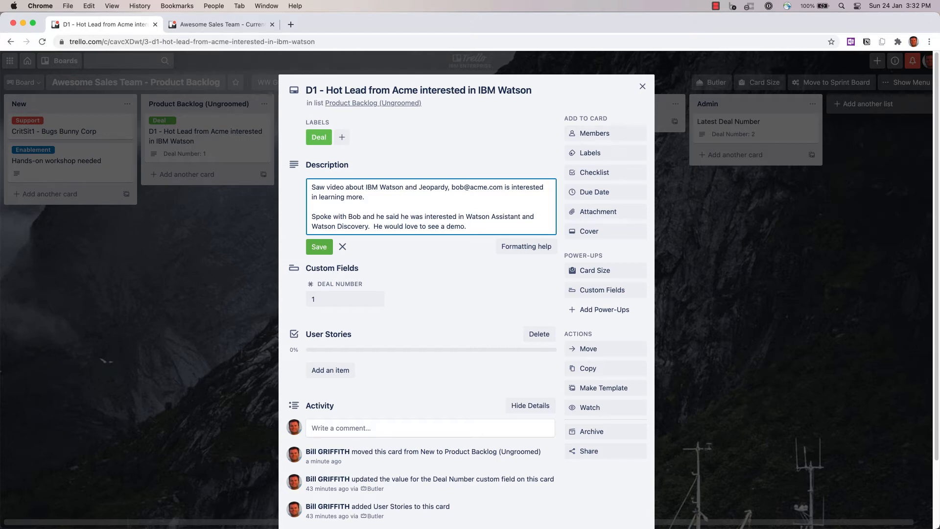
click(438, 133)
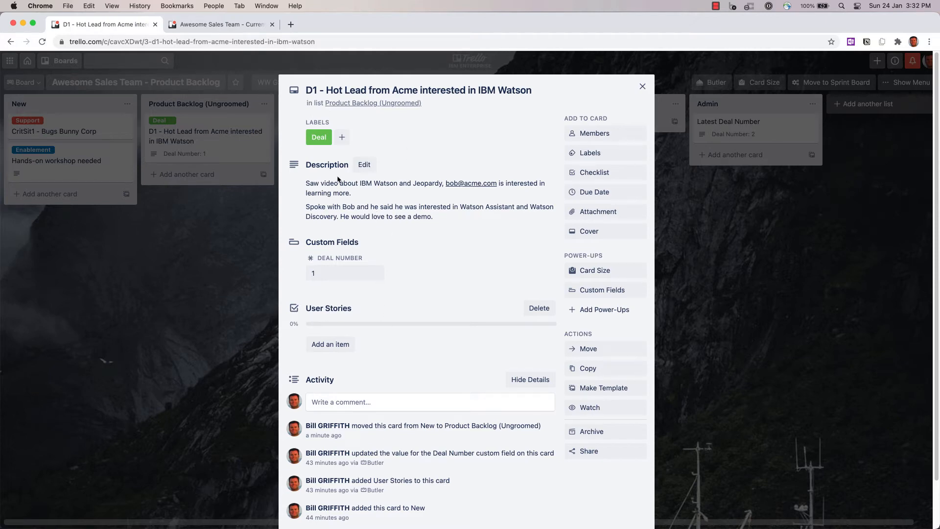
- Add the User Stories item 'US001 - Build demo script of Watson Assistant and Watson Discovery'
click(338, 345)
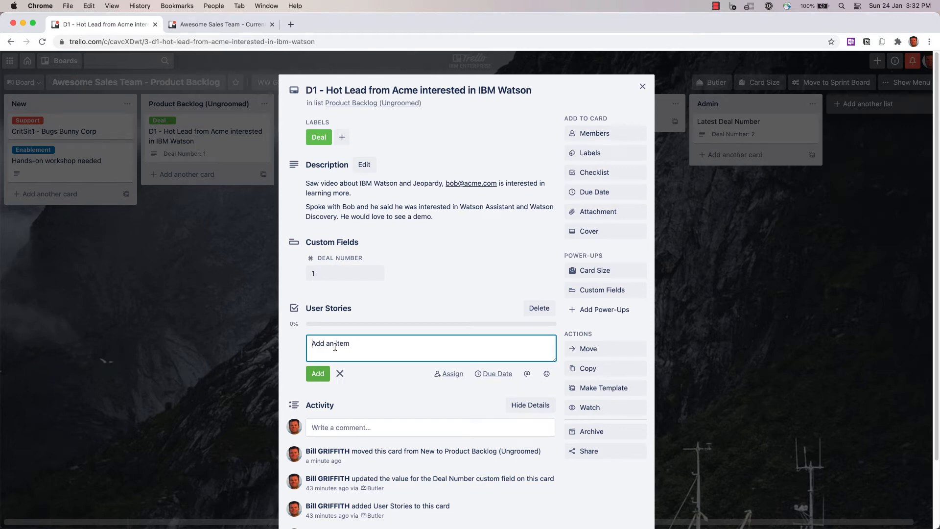
text(US)
text(001 - Build demo script of Watson Assistant and Watson Discovery)
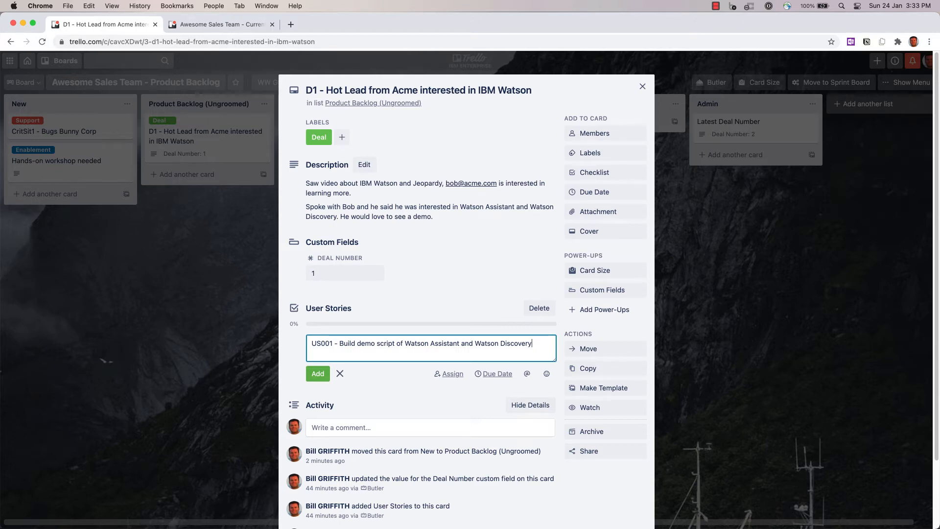
key(Return)
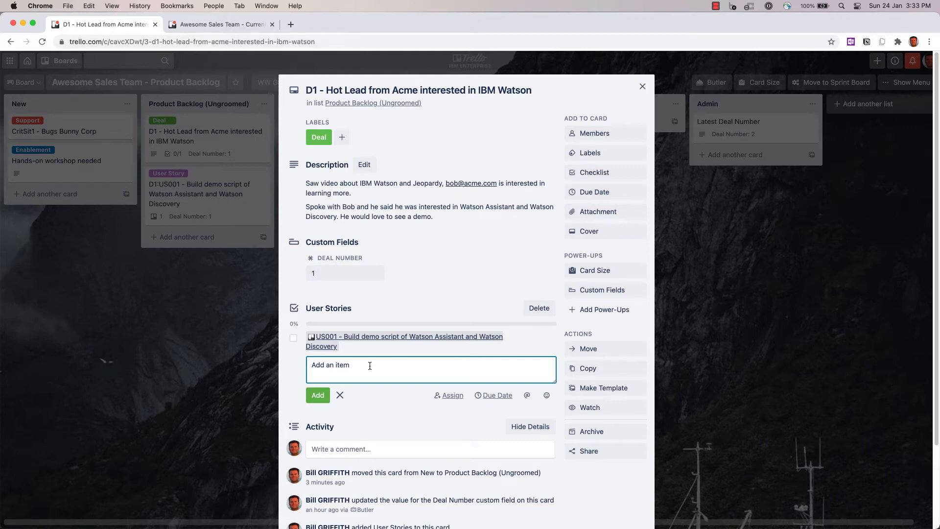
- Add the User Stories item 'US002 - Ballpark pricing for 10K concurrent users for University - v1' to the D1 card
text(US002 - Ballp)
text(ricing for 100K concurrent users for University)
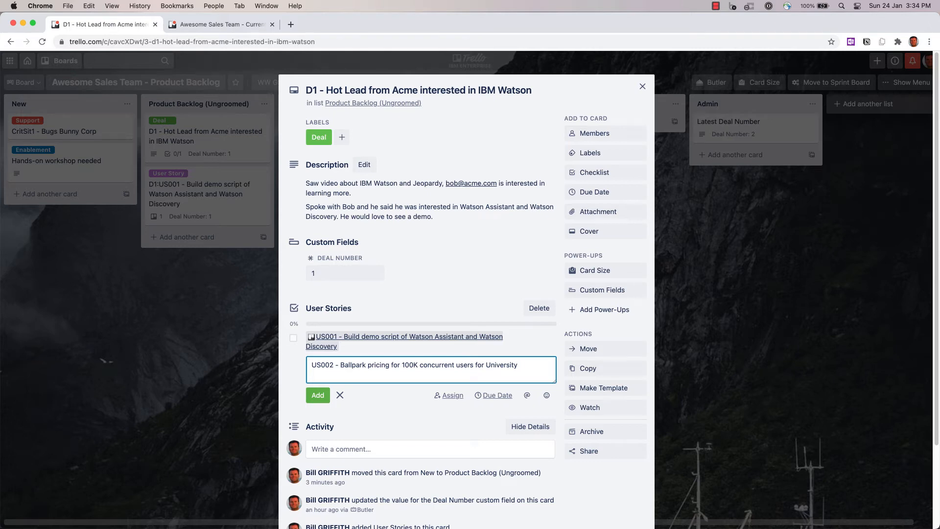
click(412, 364)
key(BackSpace)
text(v1)
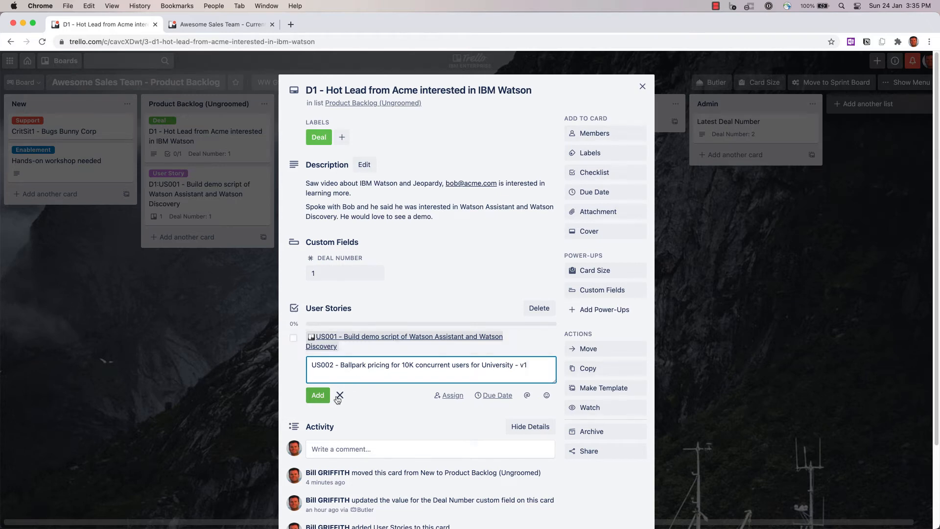
click(318, 396)
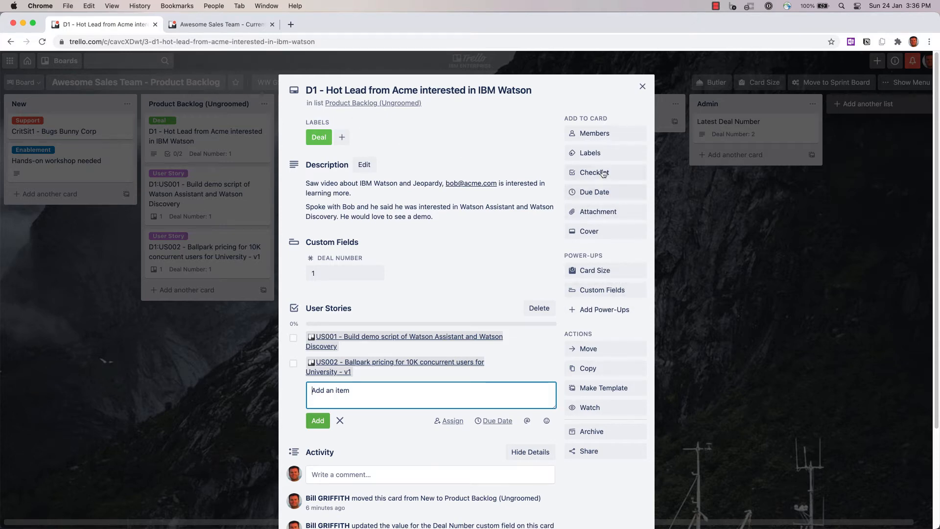
- Add the EPIC label to the D1 card and close the card
click(594, 152)
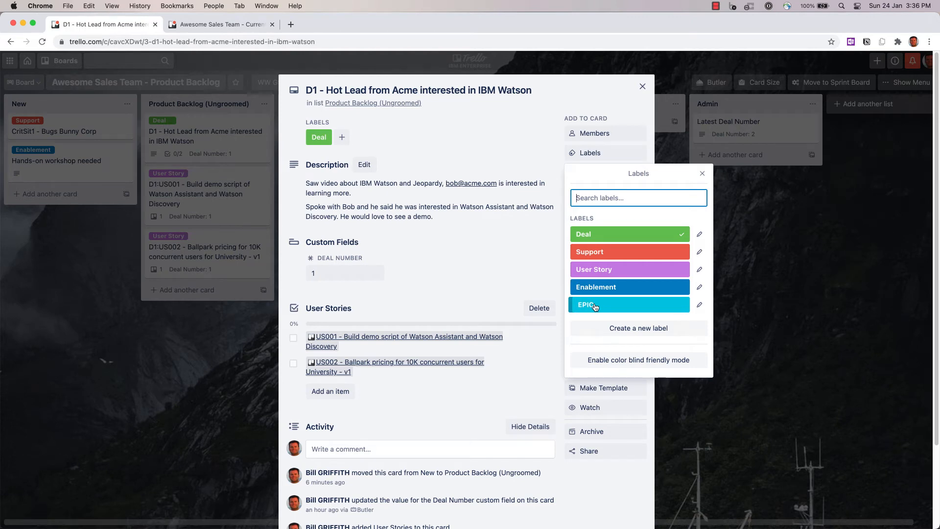
click(595, 307)
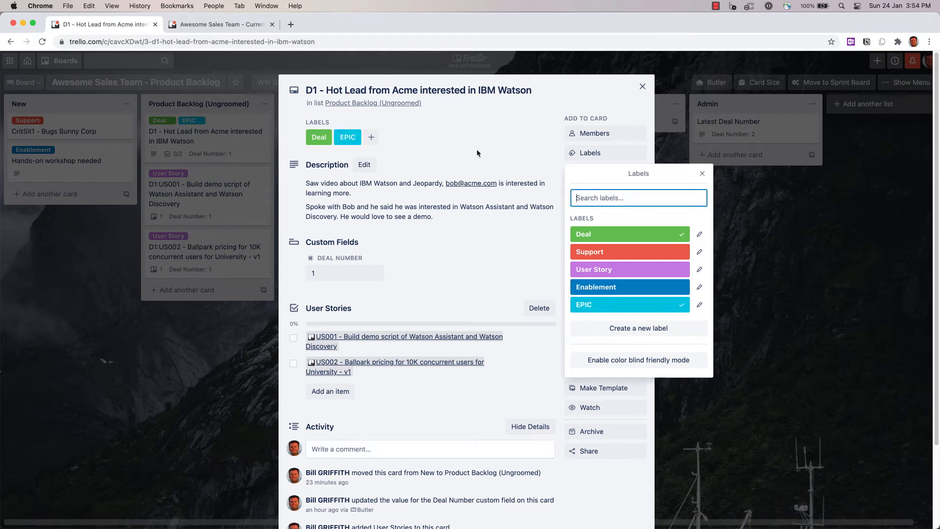
click(643, 88)
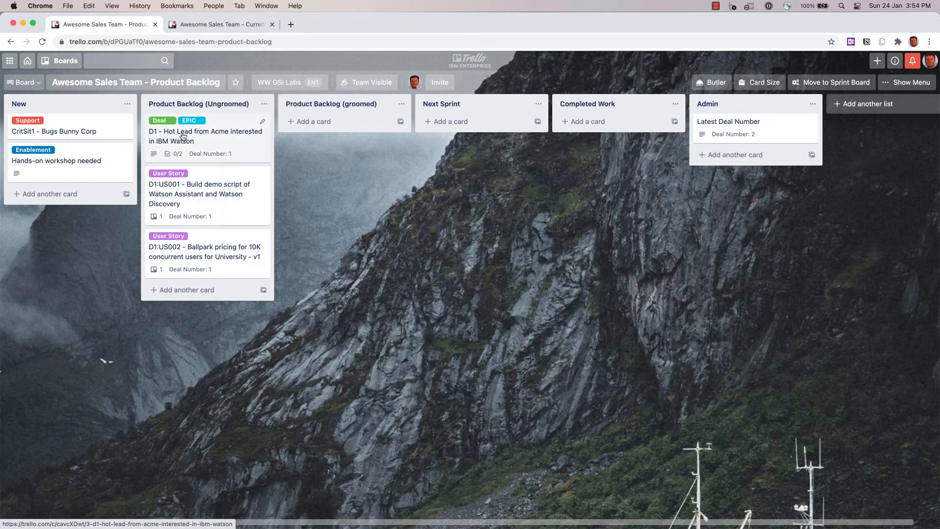
- Open the CritSit1 - Bugs Bunny Corp card and save the description 'Coordinate with support to figure out next steps'
click(58, 125)
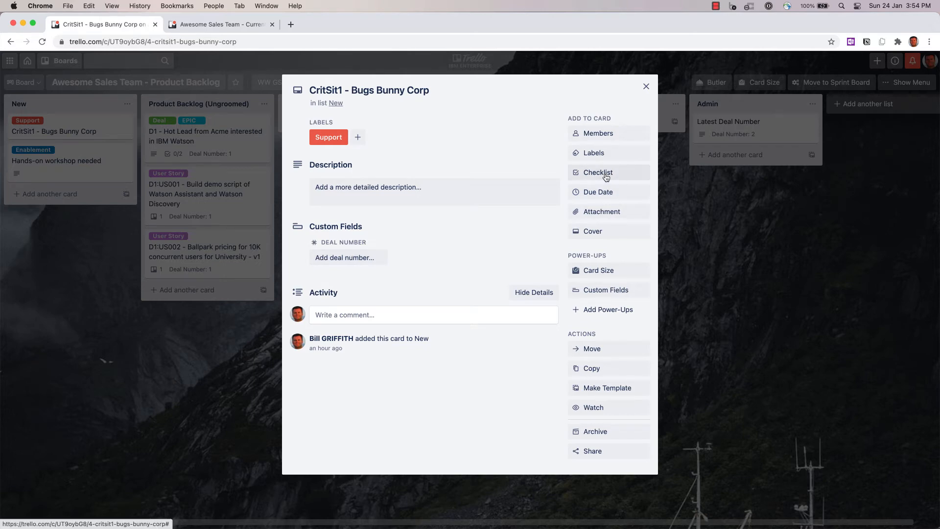
click(482, 183)
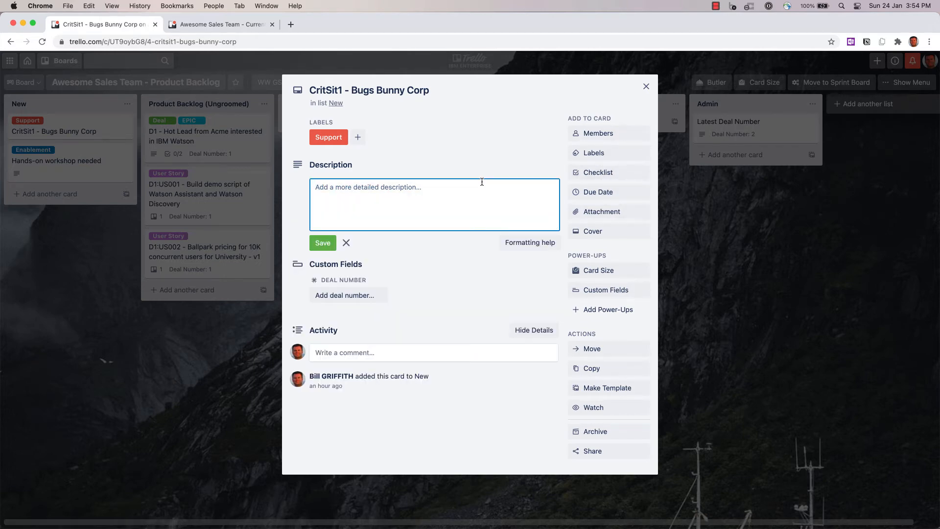
text(Coordinate with support to figure out next )
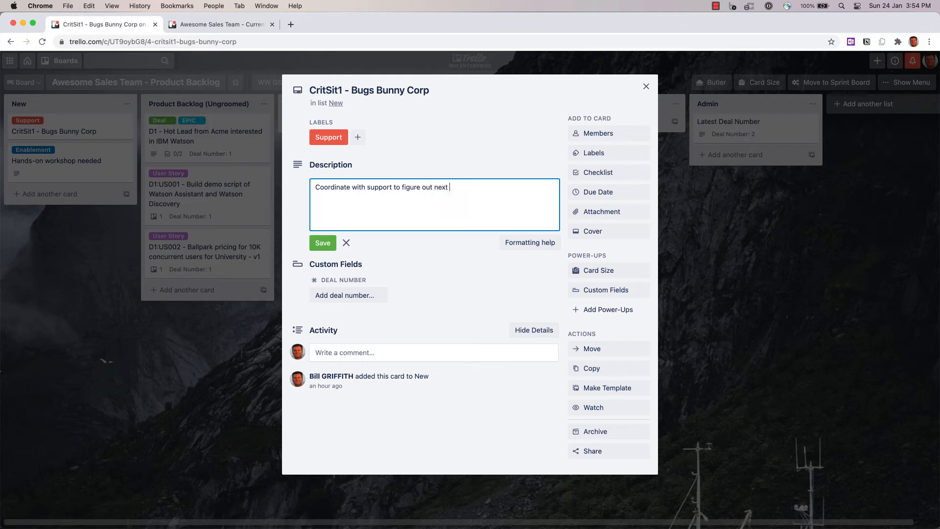
text(steps)
click(480, 295)
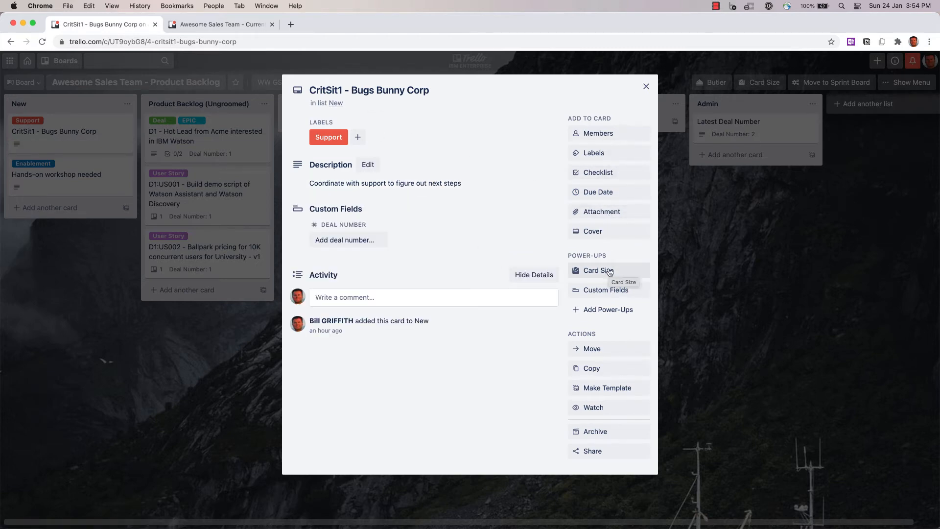
- Add the User Story label to the CritSit1 card and close the card
click(603, 154)
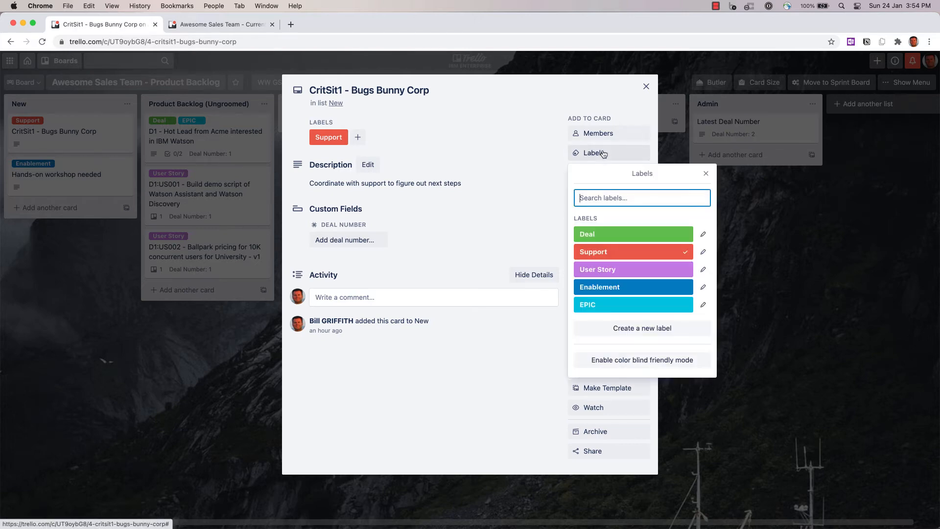
click(631, 271)
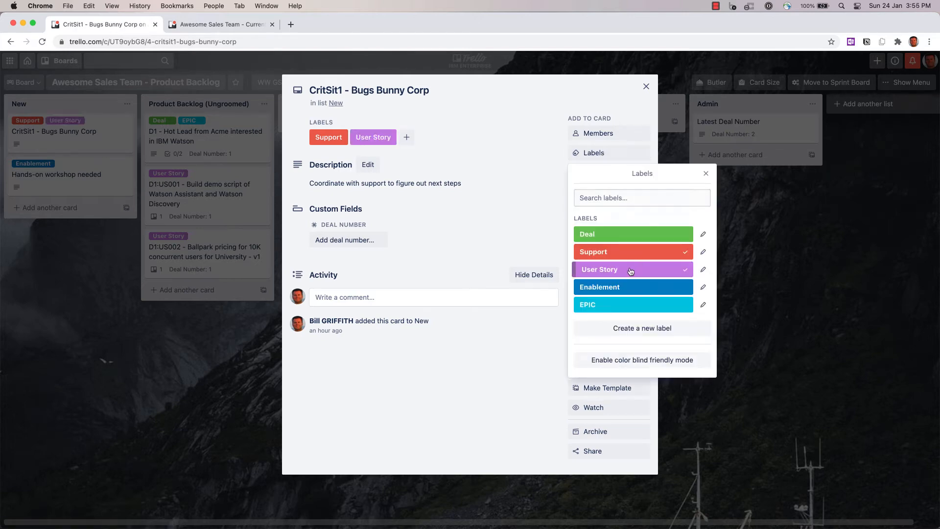
click(706, 174)
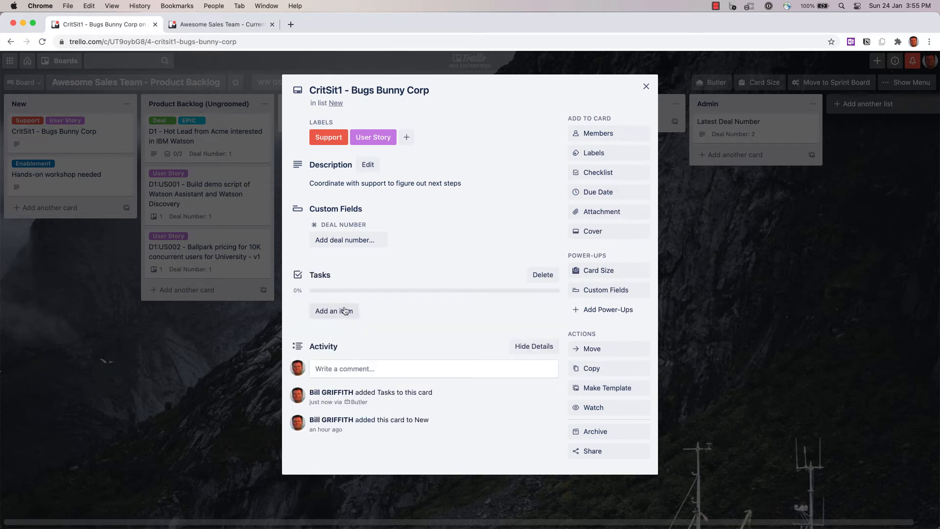
click(645, 91)
- Label the Hands-on workshop needed card EPIC and add the User Stories item 'US001 - Draft Agenda v1'
click(74, 177)
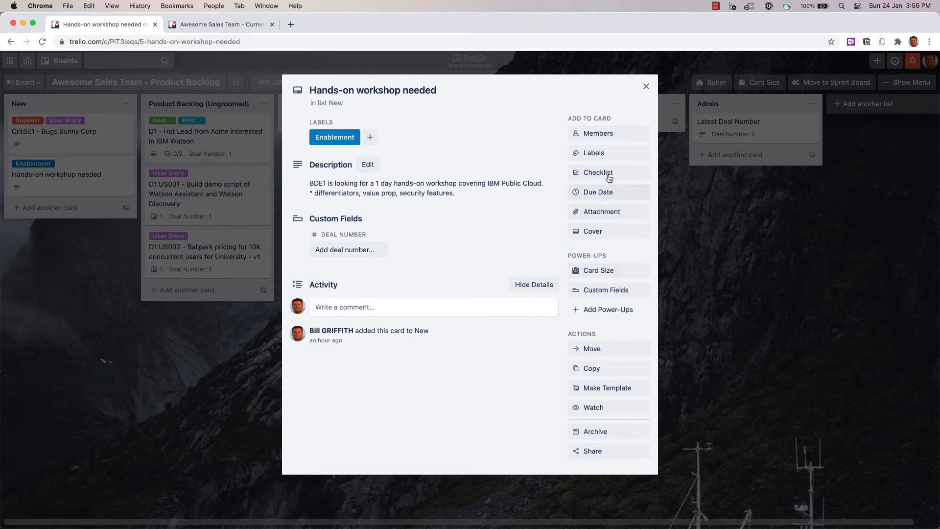
click(612, 154)
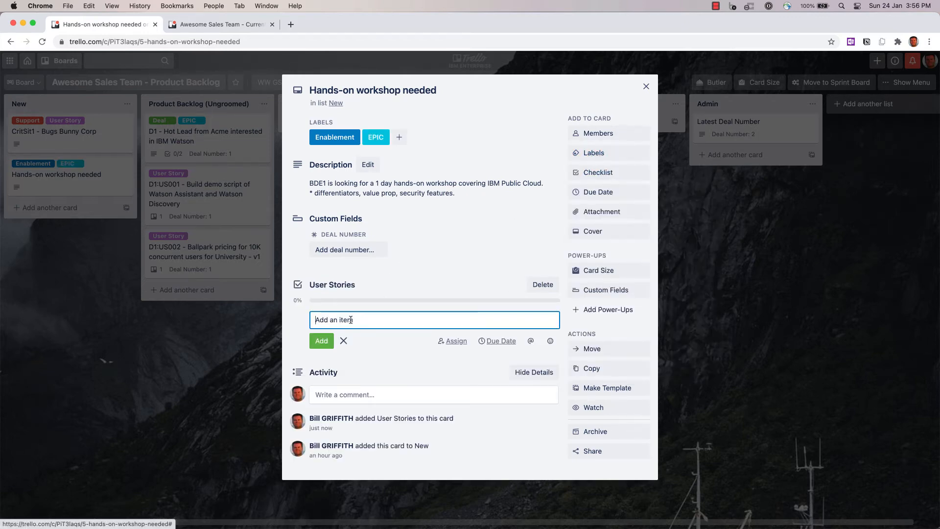
text(US)
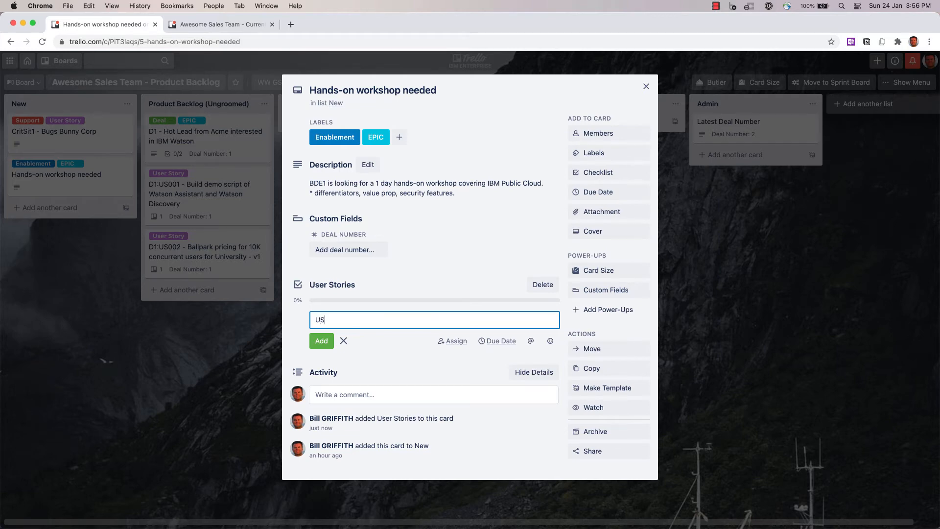
text(001 - Draft Agenda v1)
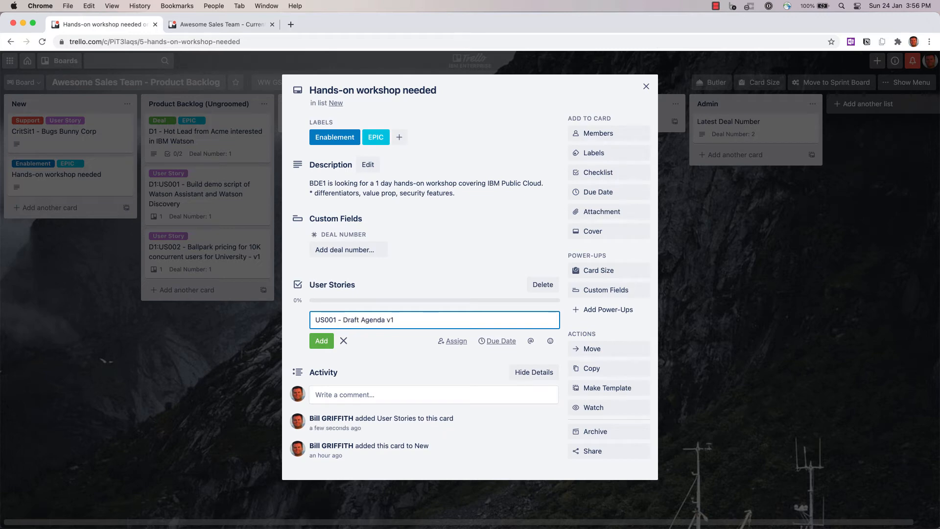
key(Return)
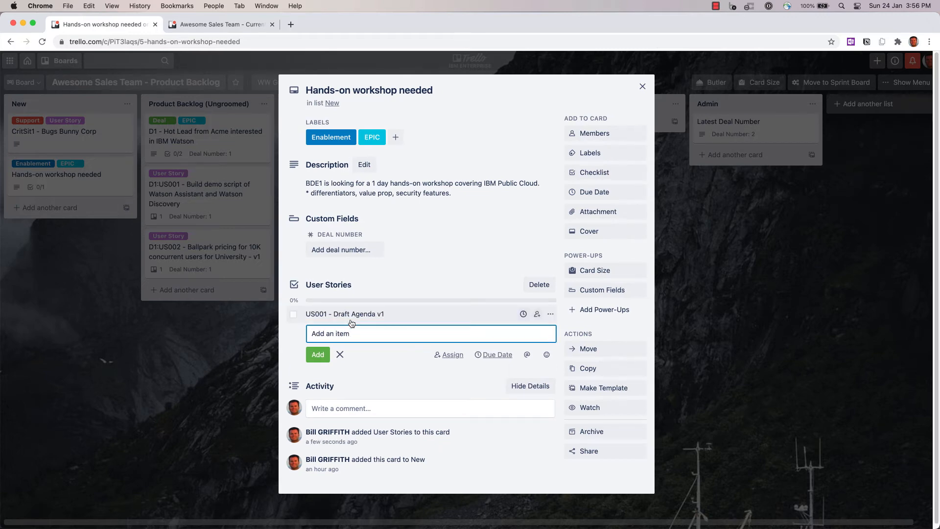
- Add the items 'US002 - Overview v1 presentation' and 'US003 - IBM Public Cloud Demo script v1', then close the card
text(US002 - Overview)
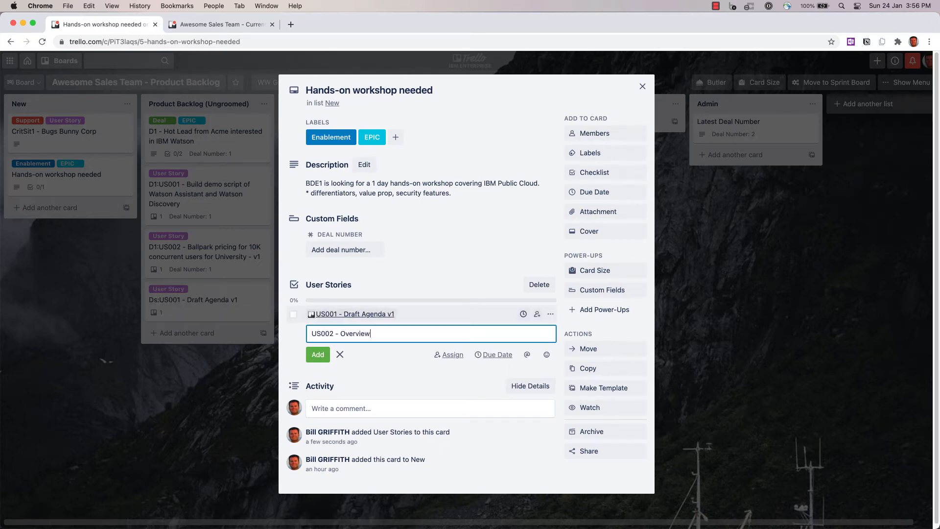
text( v1 presentation)
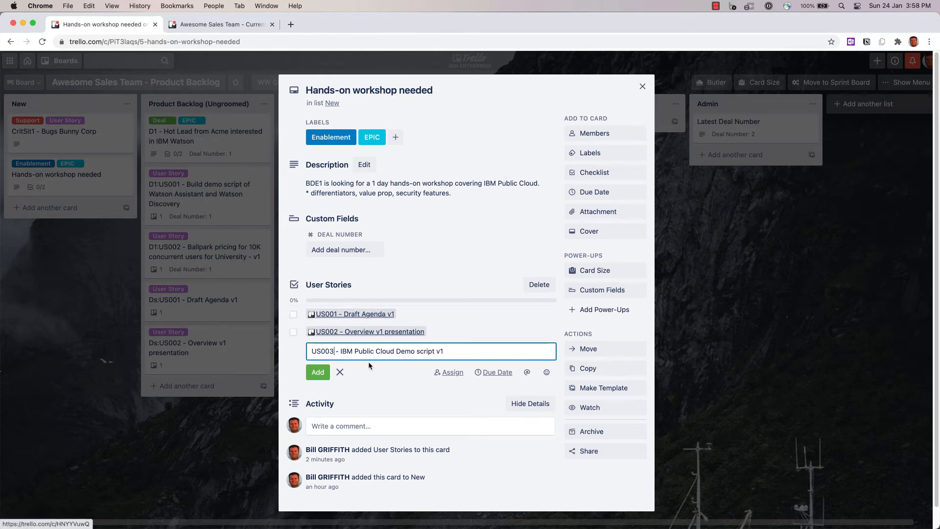
key(Return)
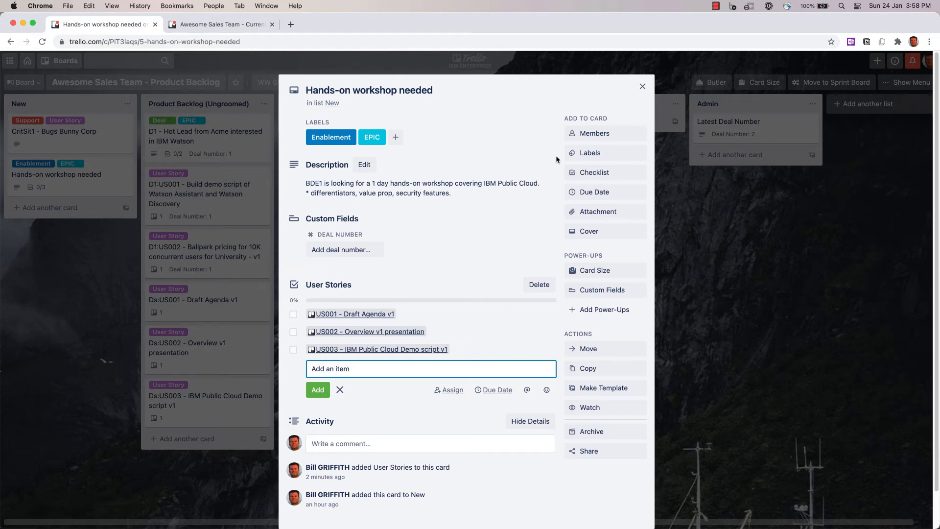
click(642, 86)
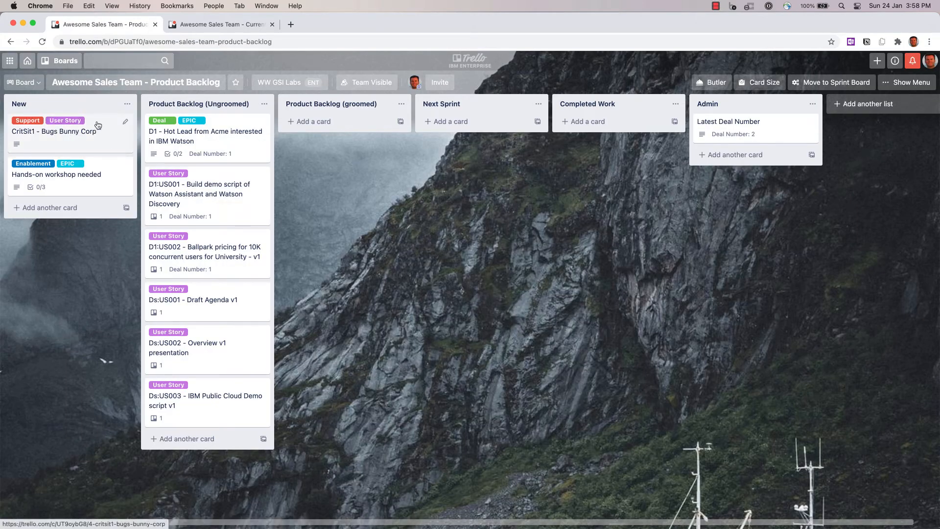
- Move the CritSit1 and Hands-on workshop needed cards into Product Backlog (Ungroomed), placing the D1 card above the workshop card
drag(98, 125, 228, 125)
drag(93, 129, 211, 159)
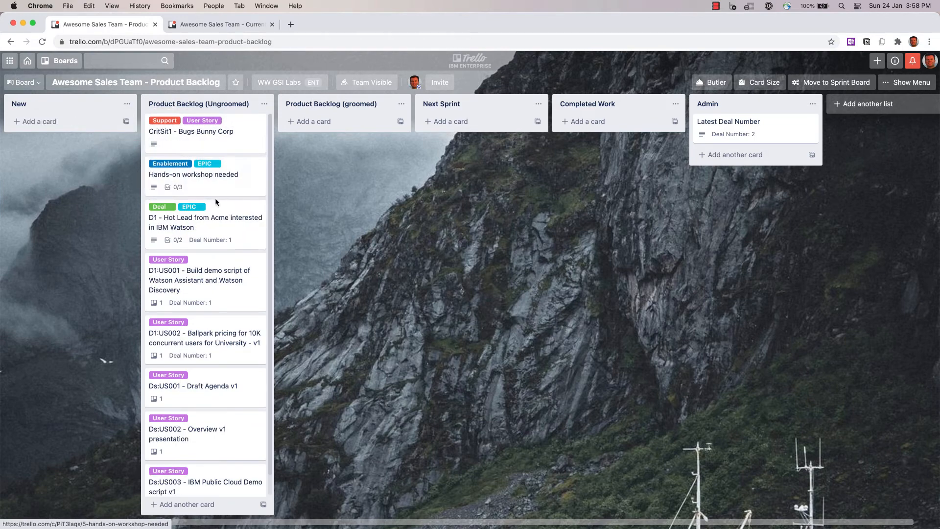
drag(222, 214, 225, 168)
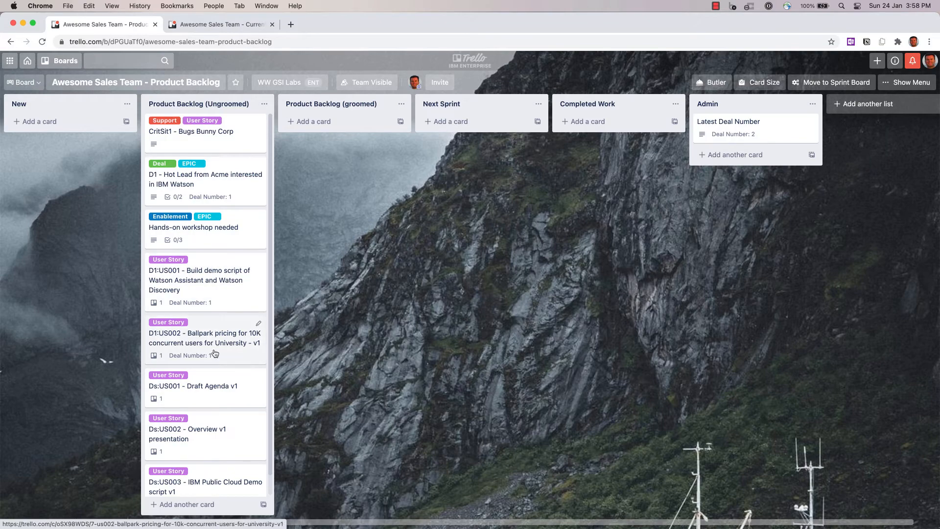
- Rename the D1:US001 card by appending v1 to its title
click(206, 279)
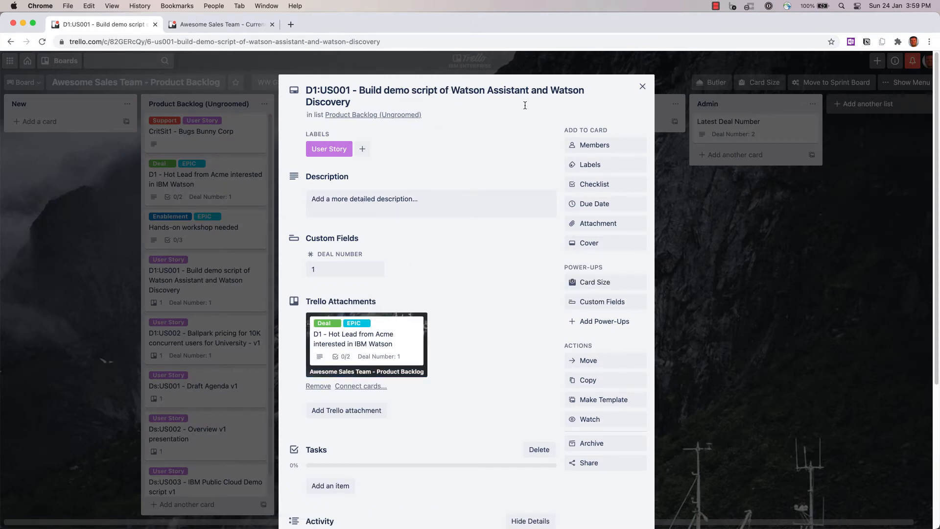
click(360, 103)
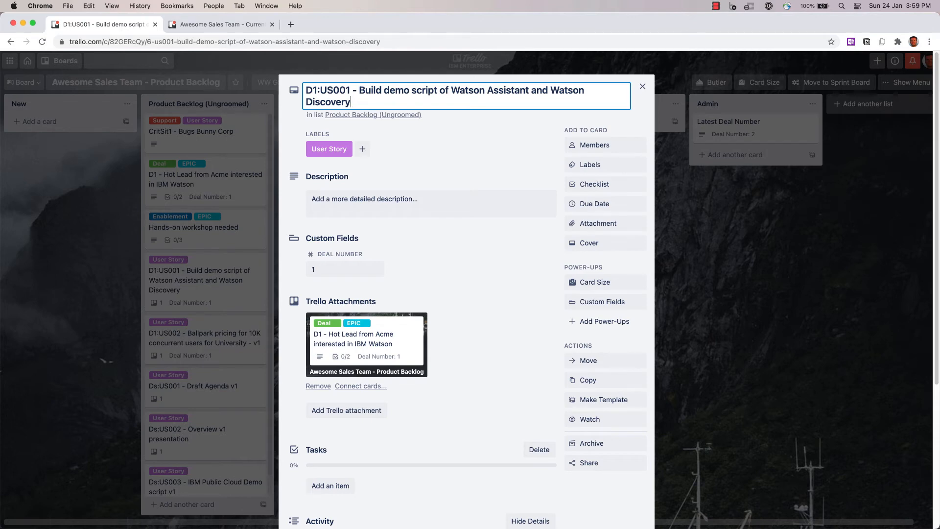
text(v1)
key(Return)
- Set the D1:US001 card's size to 5 and close the card
click(600, 283)
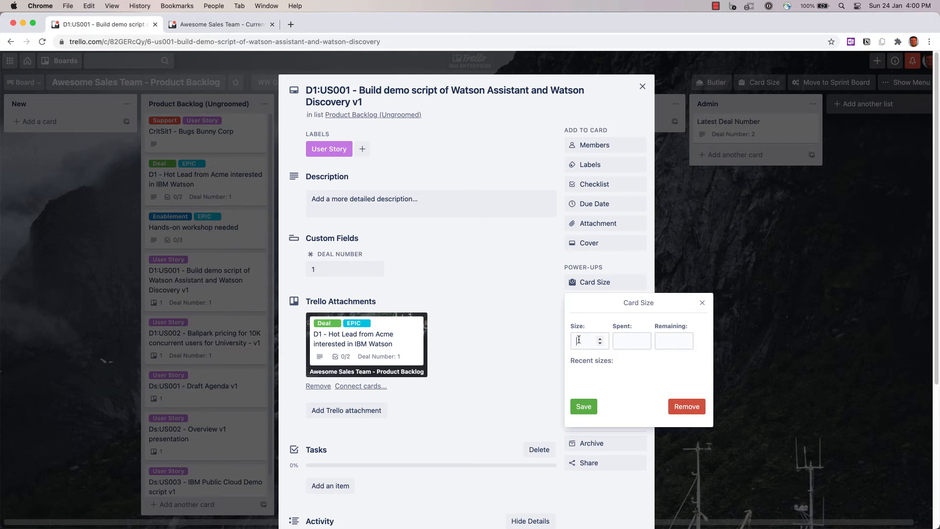
text(5)
click(583, 407)
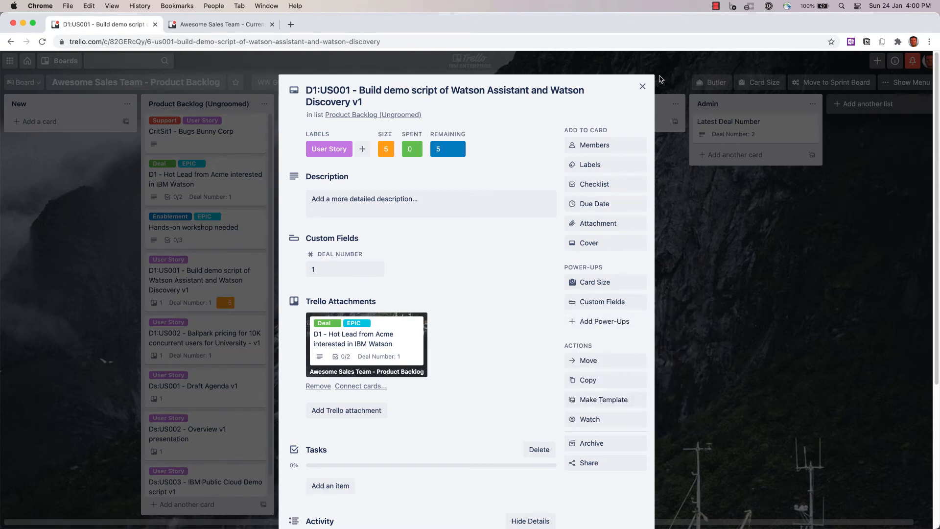
click(642, 87)
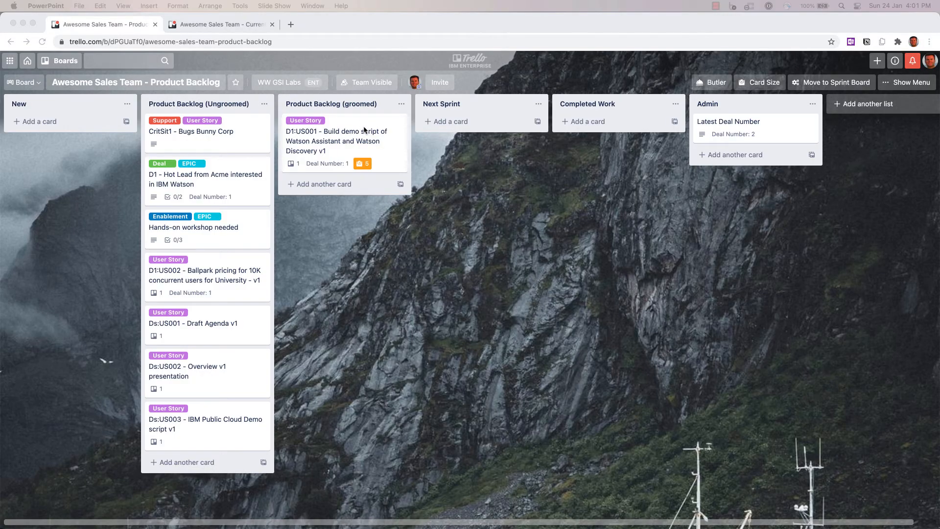
- Set the D1:US002 card's size to 8 and move it to the Product Backlog (groomed) list
click(224, 265)
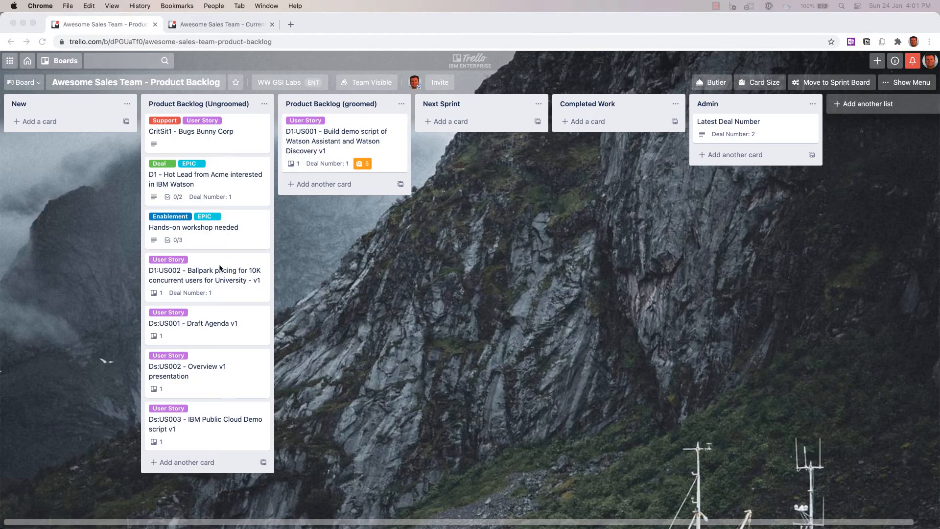
click(225, 264)
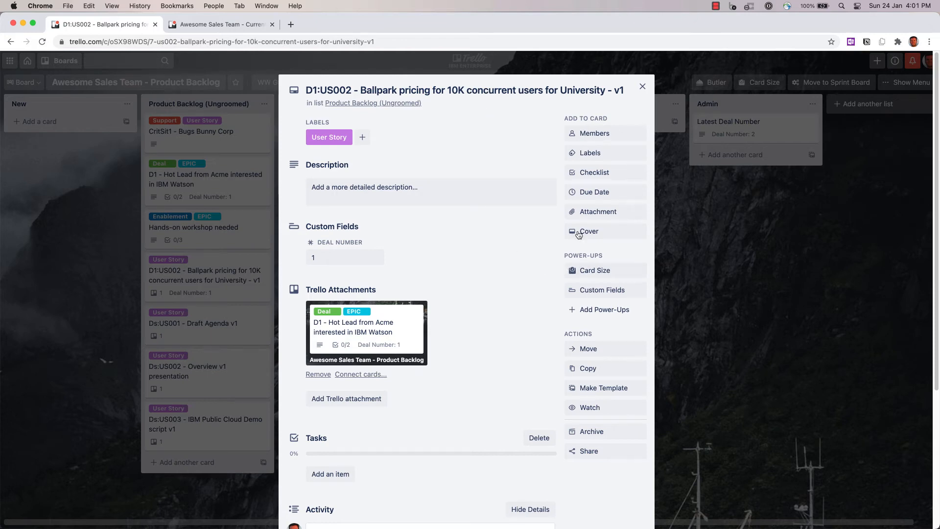
click(606, 273)
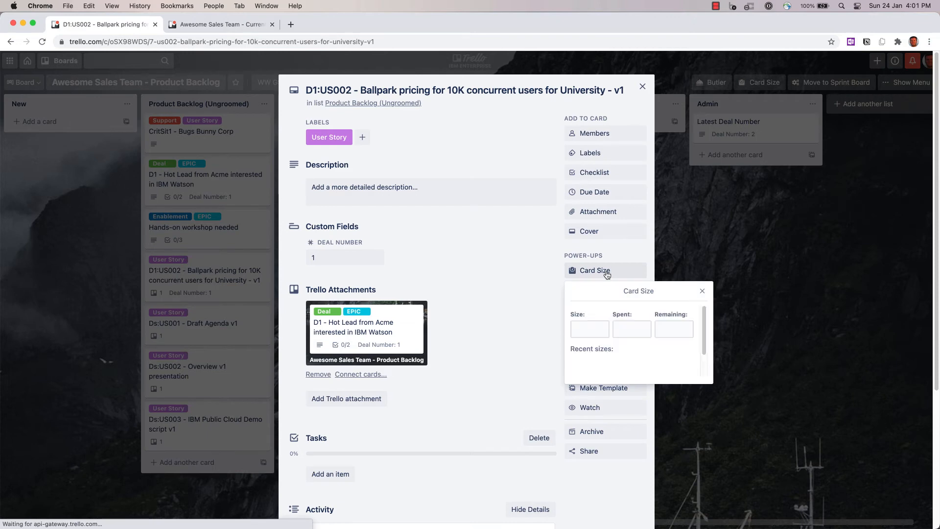
click(579, 326)
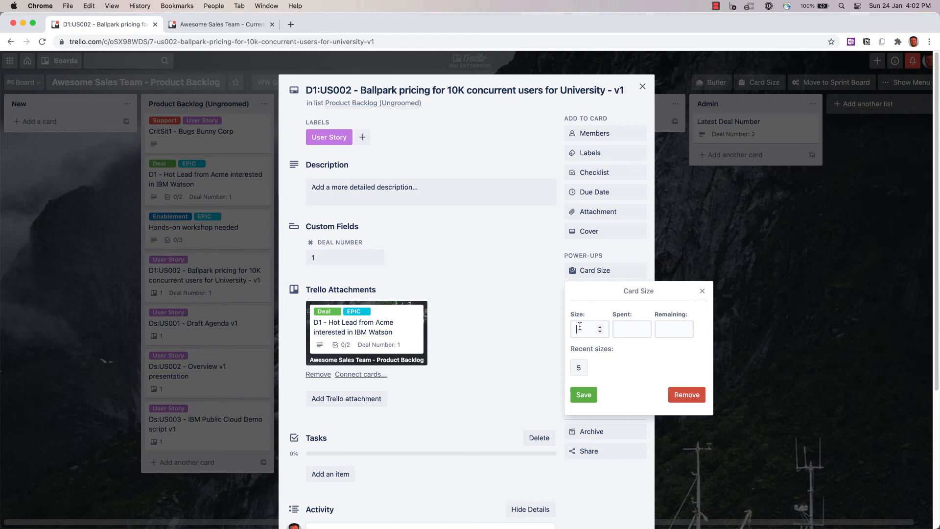
click(579, 326)
text(8)
click(582, 394)
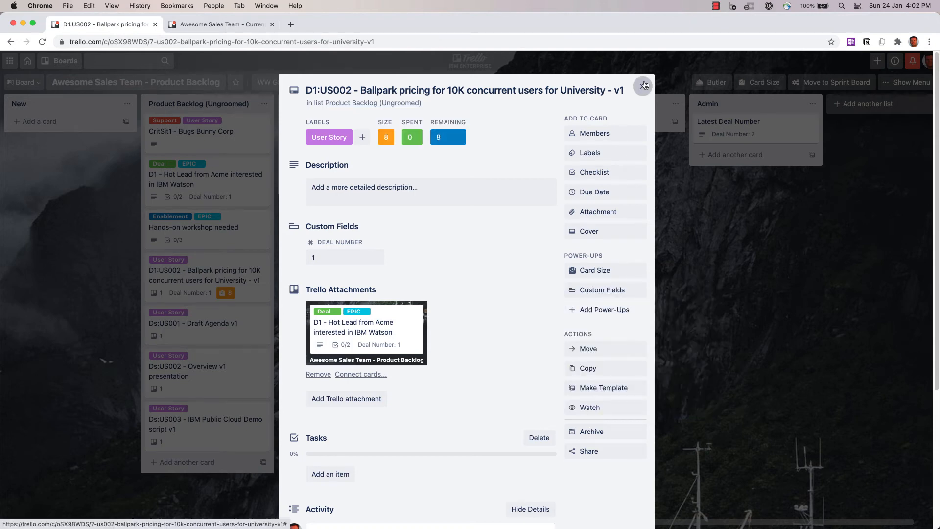
click(642, 85)
drag(210, 275, 287, 279)
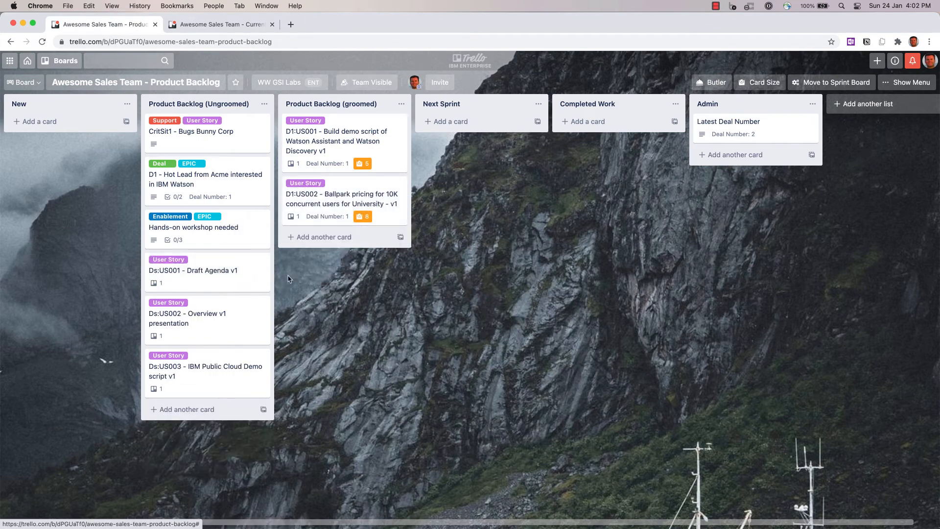
- Try to remove the Ds: prefix from the Draft Agenda v1 card's title
click(218, 272)
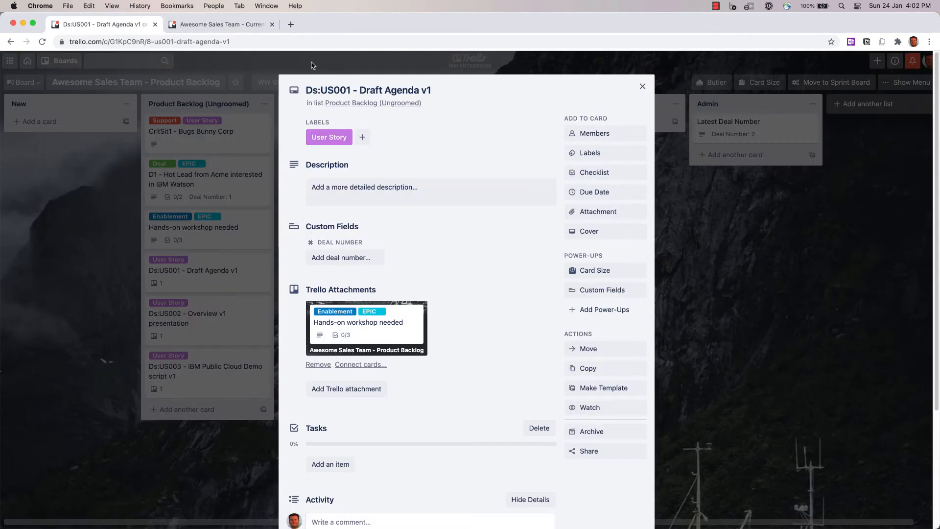
click(316, 91)
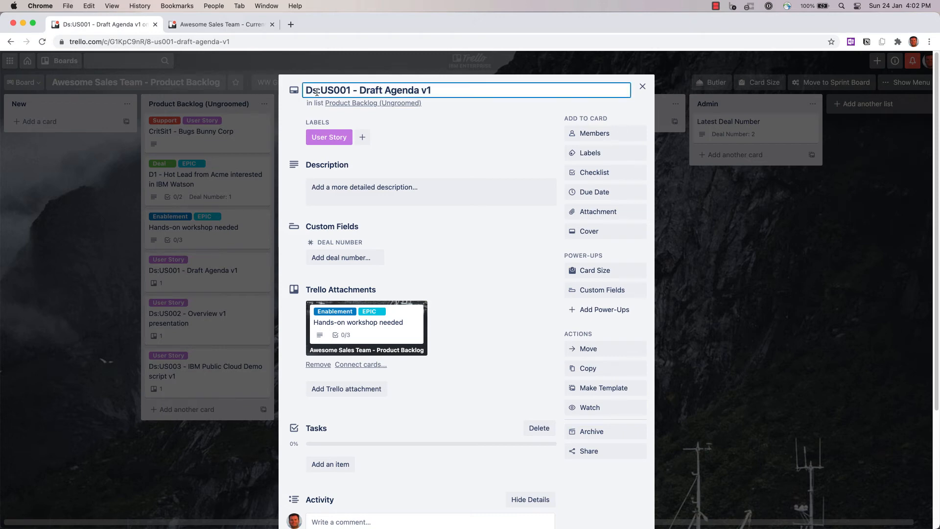
drag(321, 91, 283, 91)
key(BackSpace)
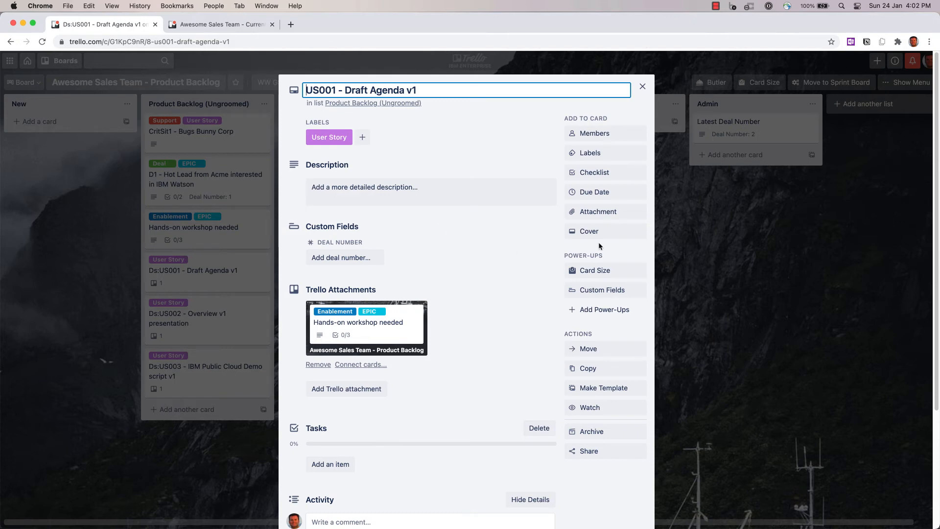
- Set the Draft Agenda v1 card's size to 5 and move it into the Product Backlog (groomed) list
click(599, 271)
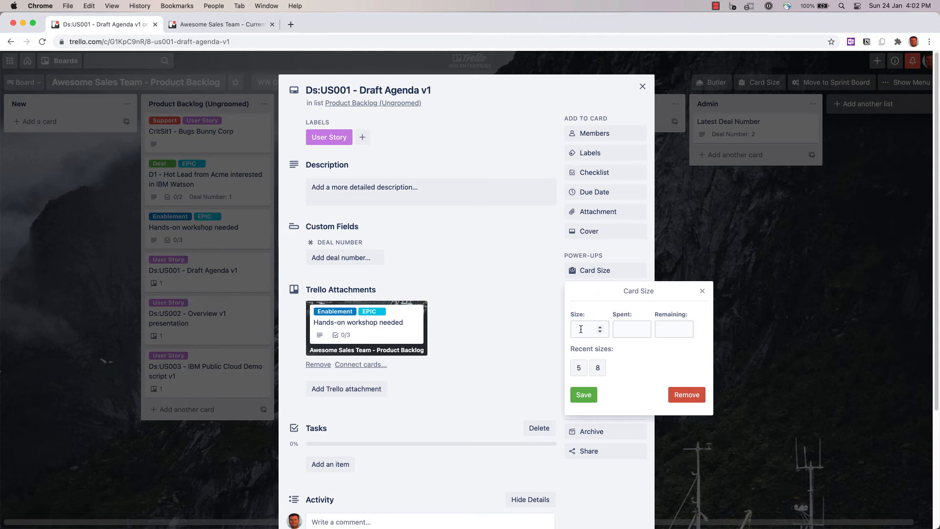
click(583, 394)
drag(215, 276, 327, 265)
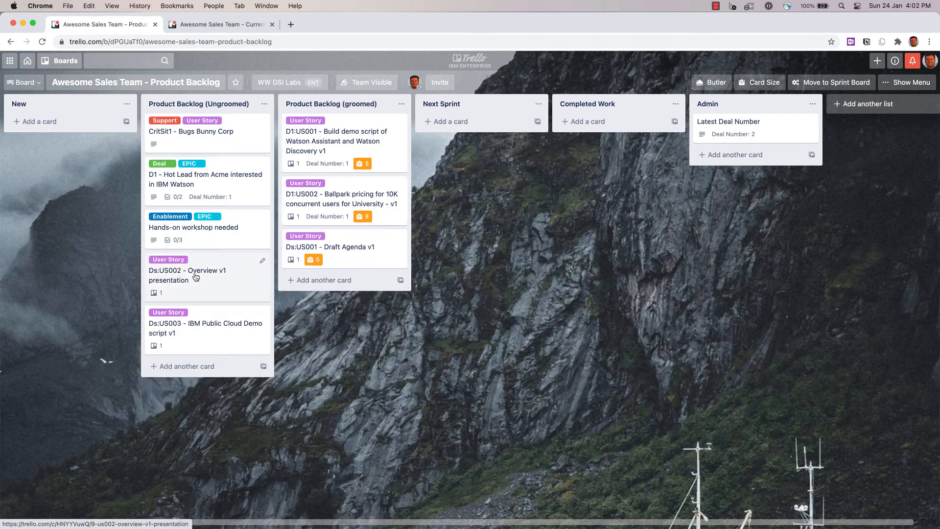
- Try to delete part of the Overview v1 presentation card's title, then undo the deletion
click(195, 277)
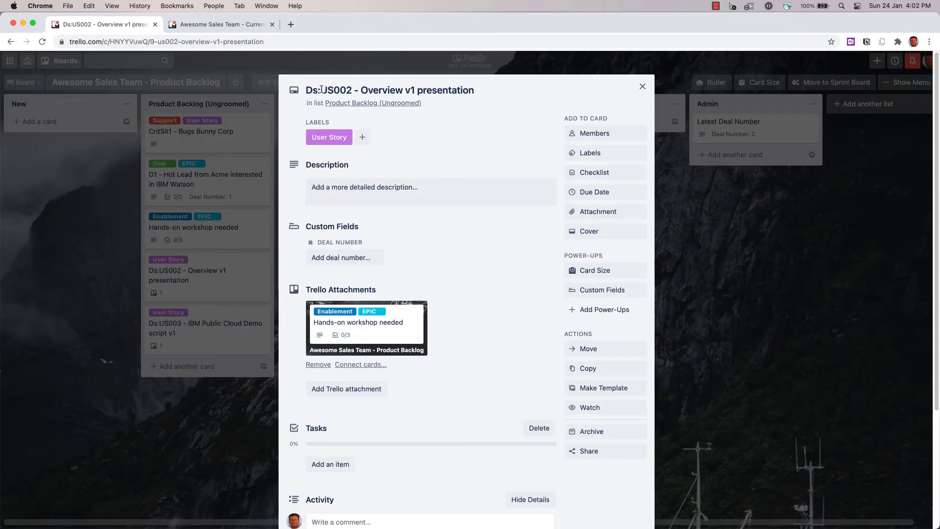
drag(321, 89, 287, 96)
key(BackSpace)
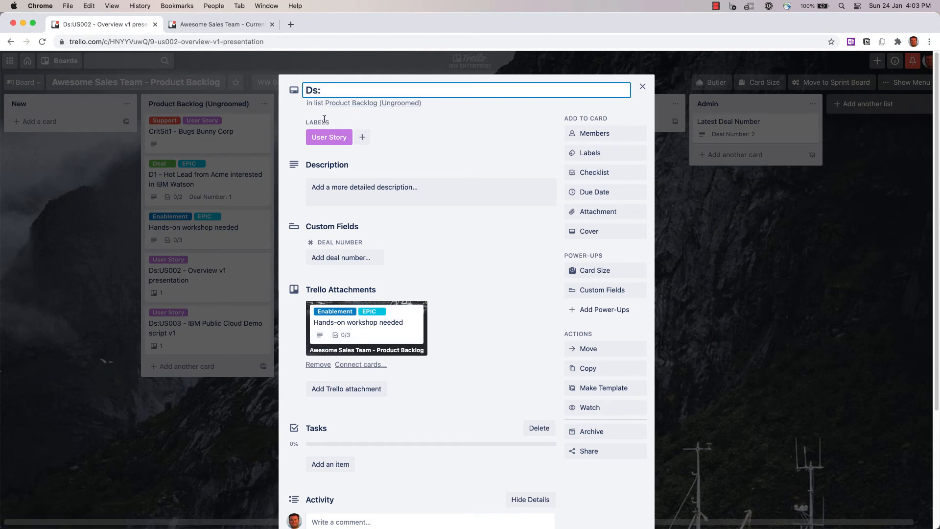
key(super+z)
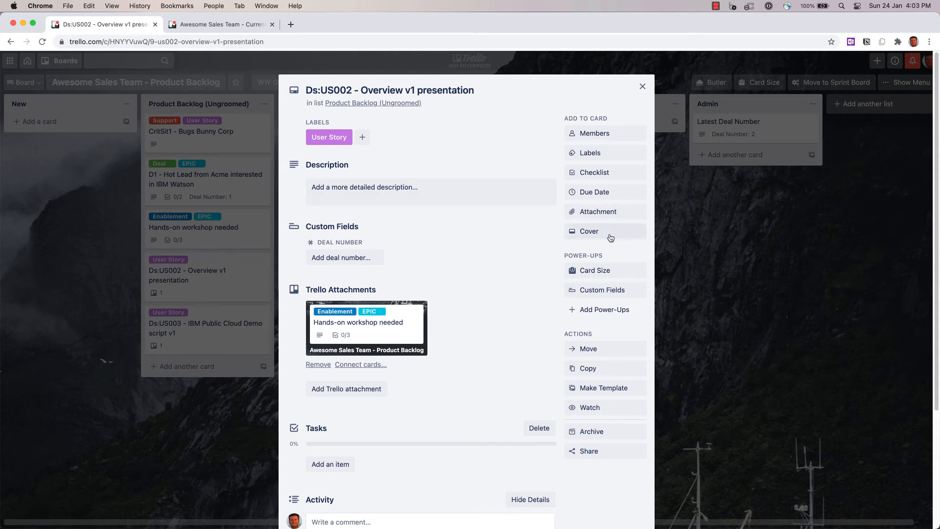
- Set the Overview v1 presentation card's size to 2 and move it and the IBM Public Cloud Demo card into Product Backlog (groomed)
click(597, 272)
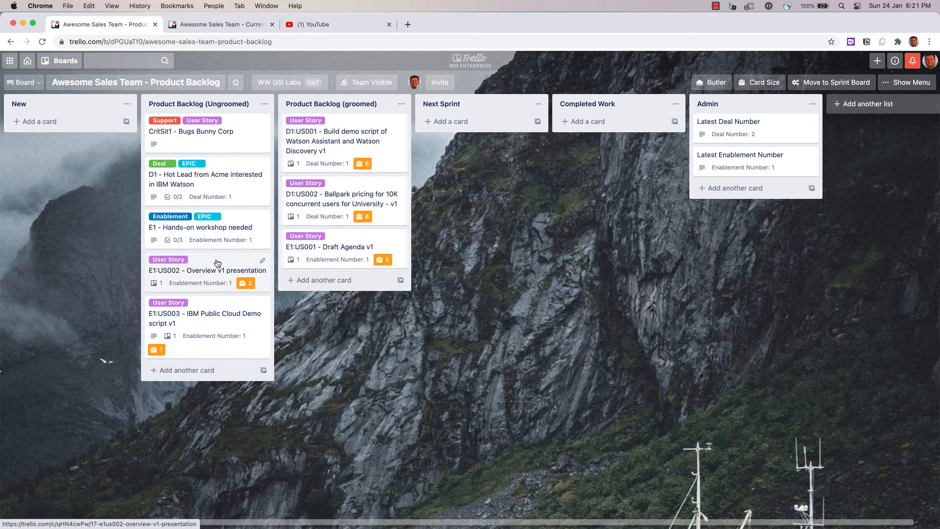
drag(218, 263, 380, 282)
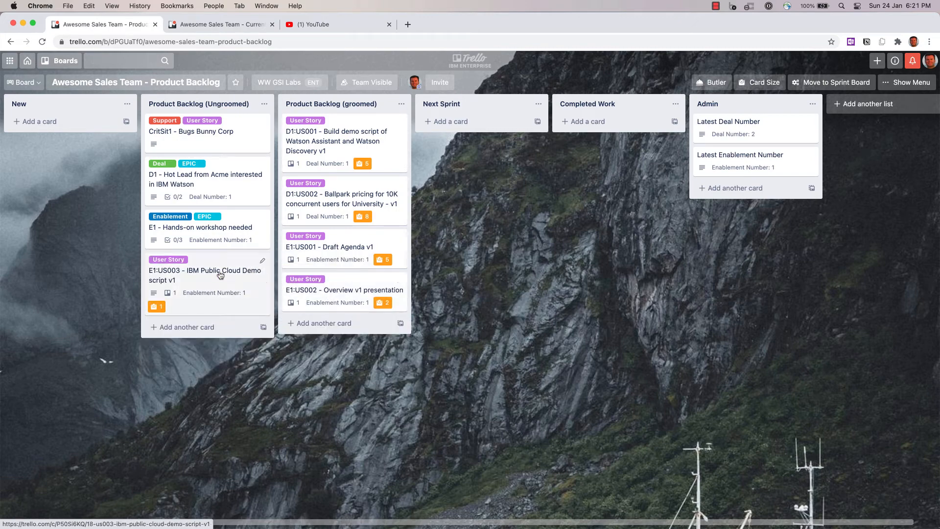
drag(214, 270, 358, 288)
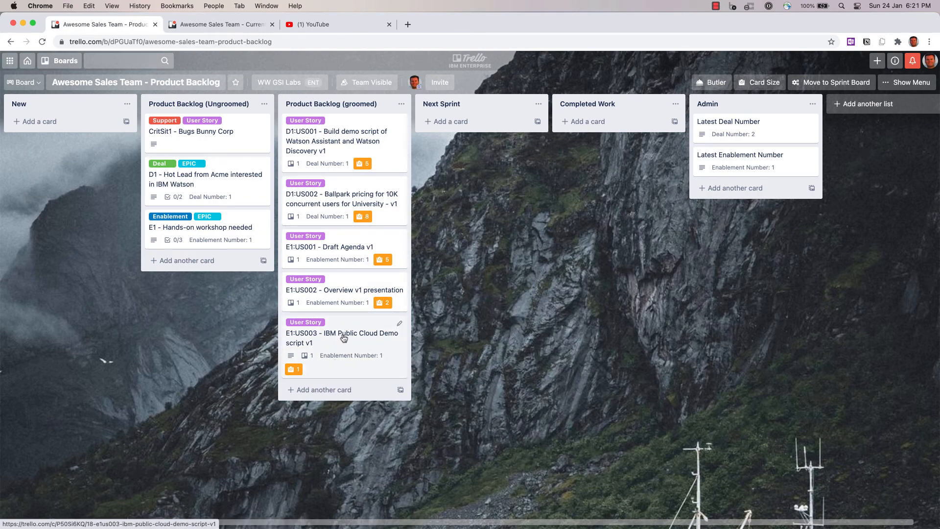
- Set the CritSit1 - Bugs Bunny Corp card's size to 5 and close the card
click(179, 130)
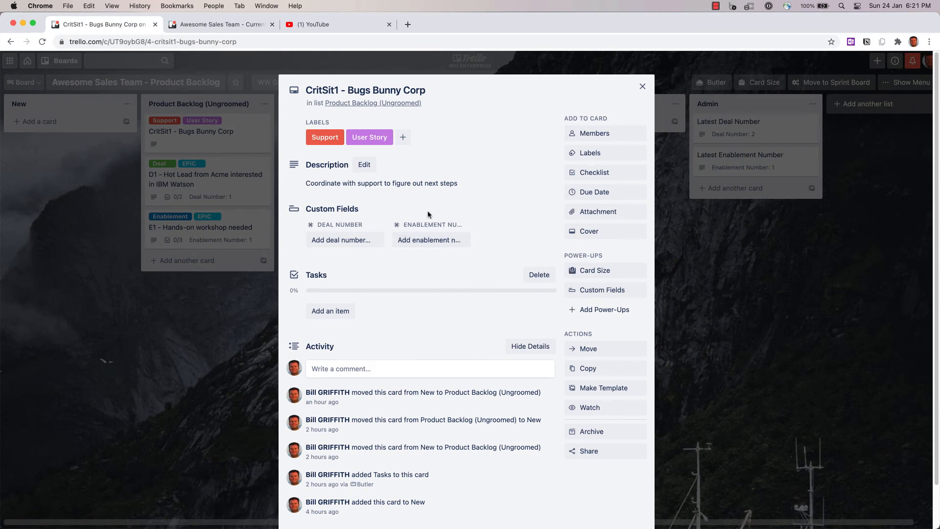
click(597, 276)
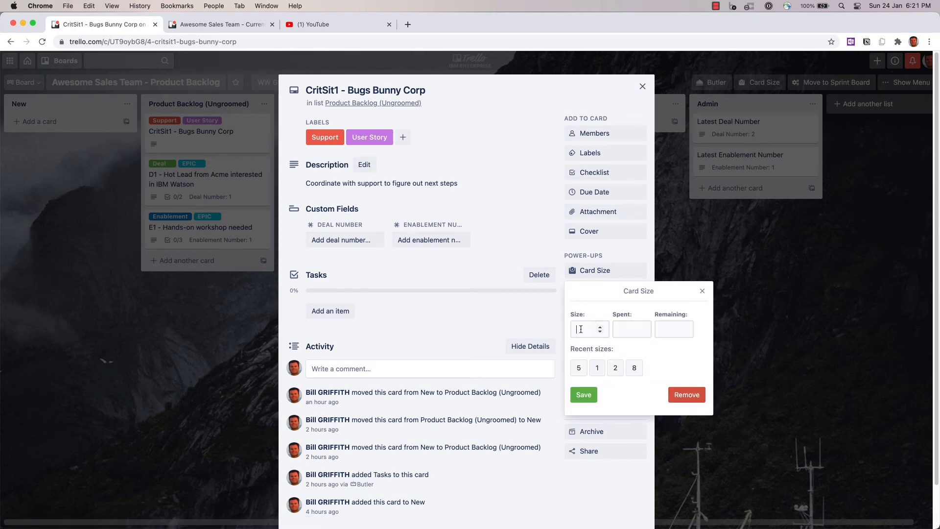
click(584, 395)
click(642, 87)
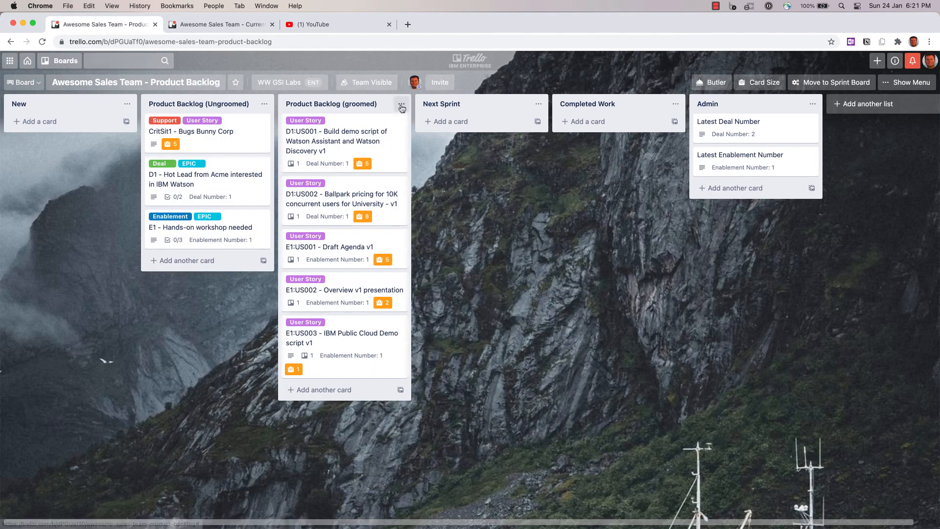
- Move the CritSit1, D1:US001 and D1:US002 cards into the Next Sprint list
drag(216, 123, 352, 129)
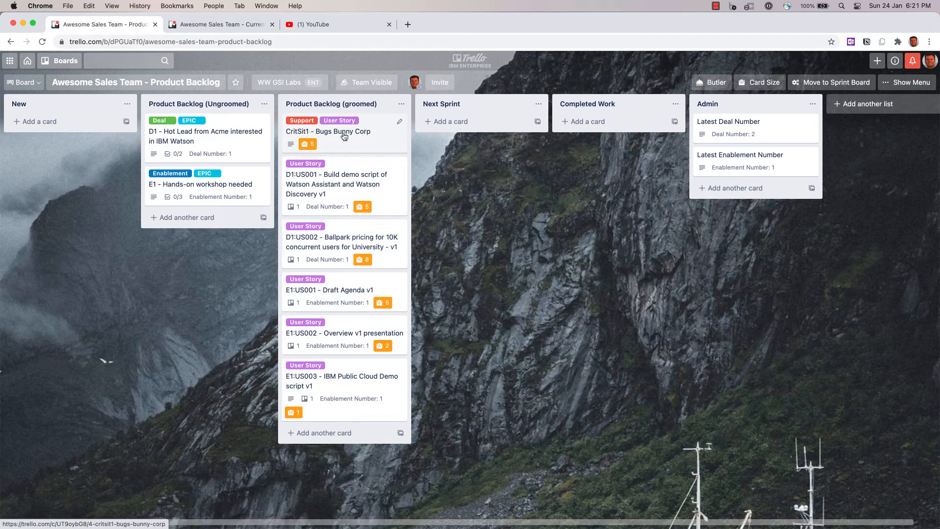
drag(344, 136, 455, 136)
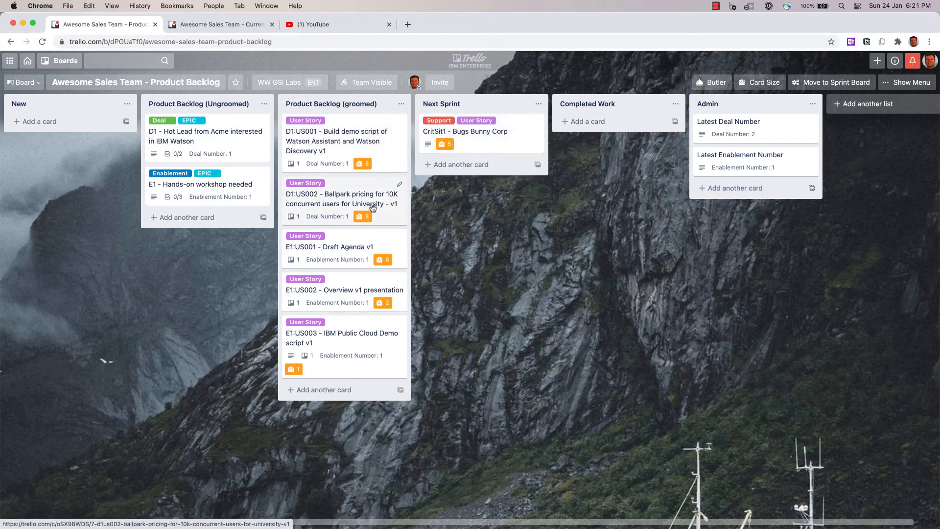
drag(345, 144, 473, 190)
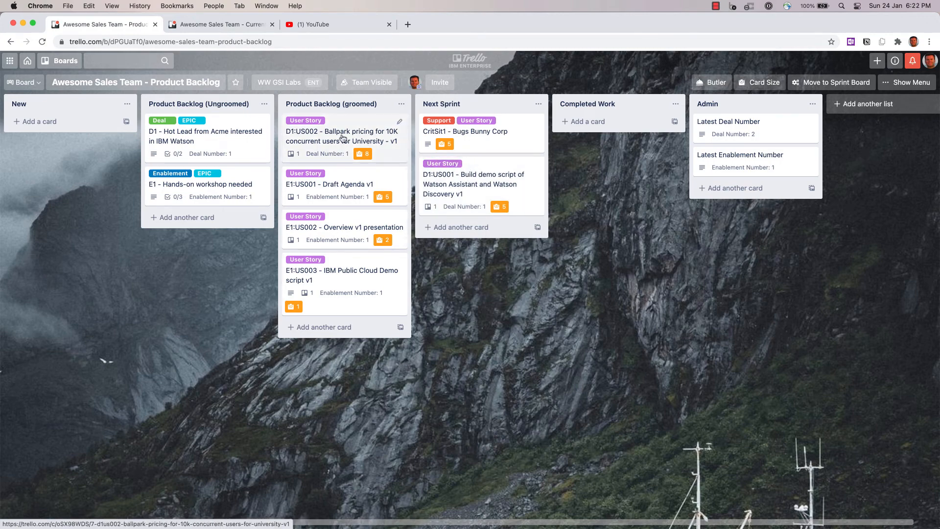
drag(342, 138, 482, 243)
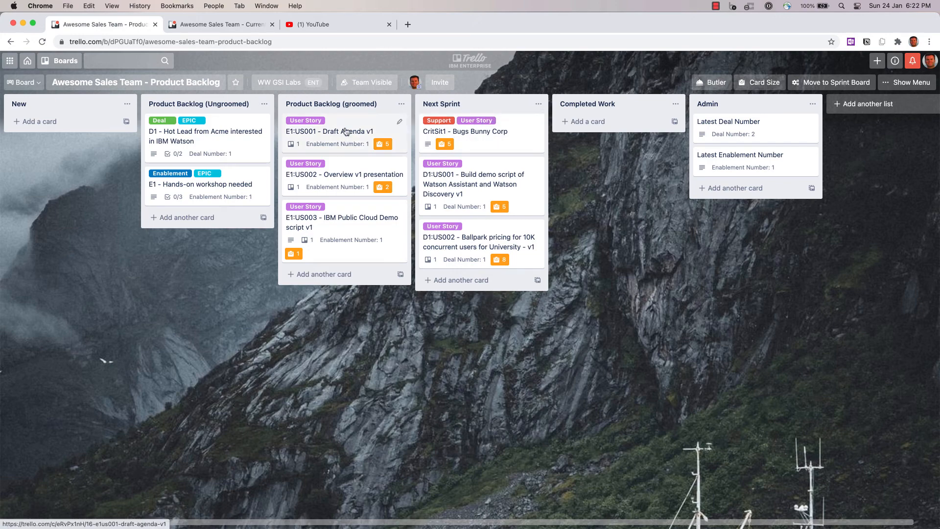
- Run the Move to Sprint Board command and open the Current Sprint board
click(816, 84)
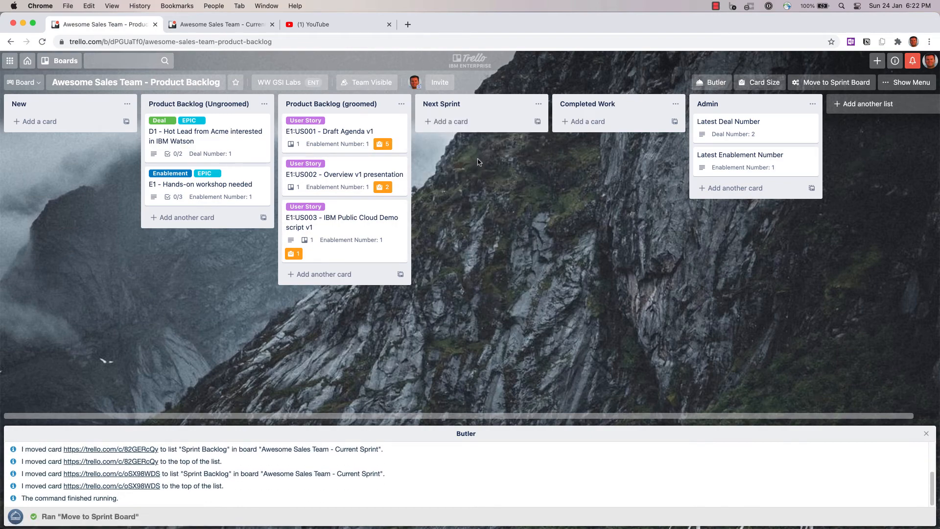
click(188, 22)
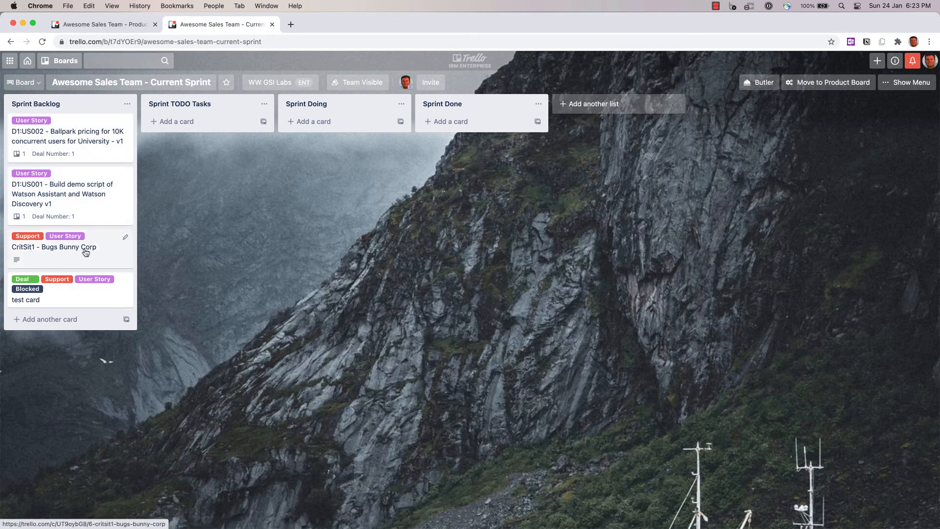
- Reorder the Sprint Backlog list so CritSit1 comes first, followed by D1:US001 and D1:US002
drag(91, 242, 83, 124)
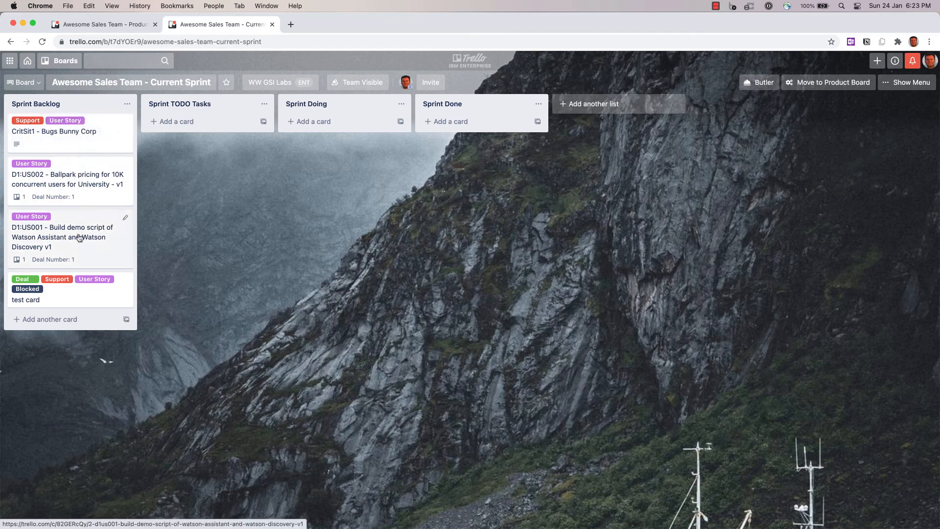
drag(80, 237, 82, 182)
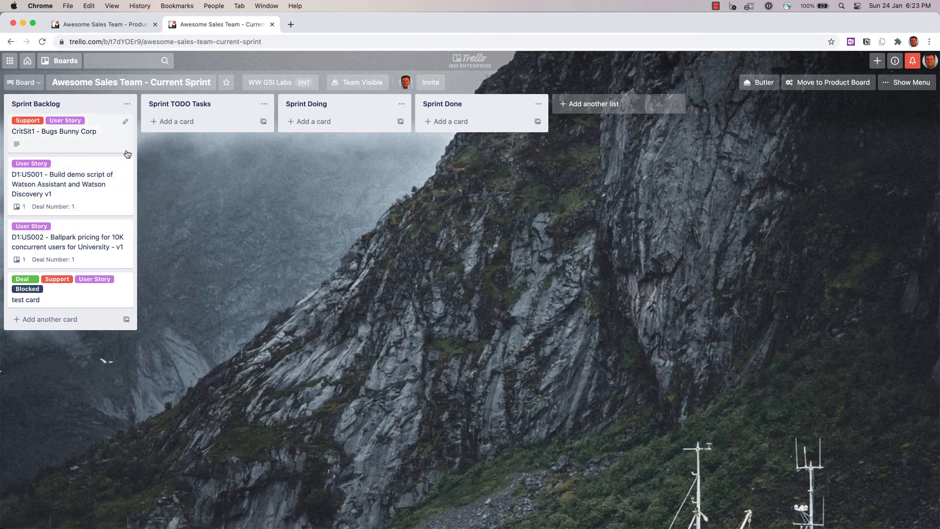
- Generate task cards from the CritSit1 card's checklist items with Create Tasks and close the card
click(78, 135)
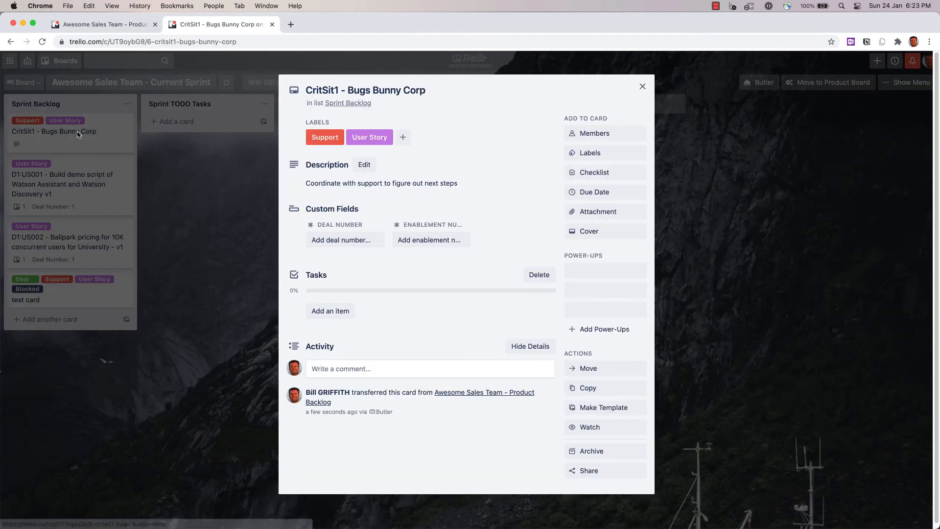
click(333, 317)
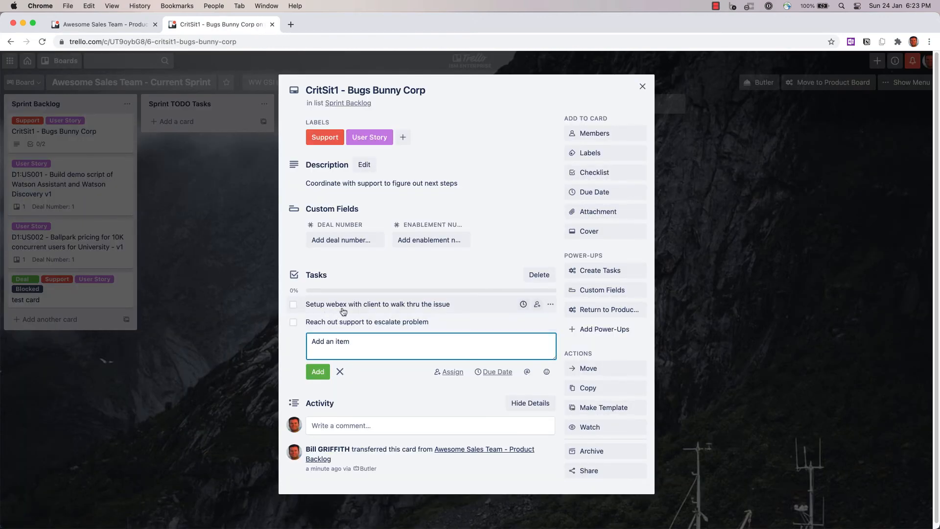
click(611, 275)
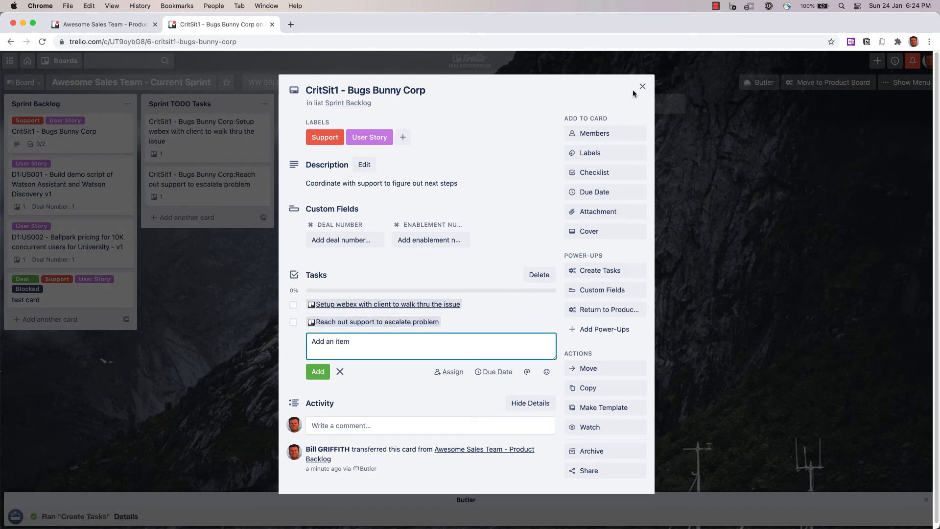
click(641, 88)
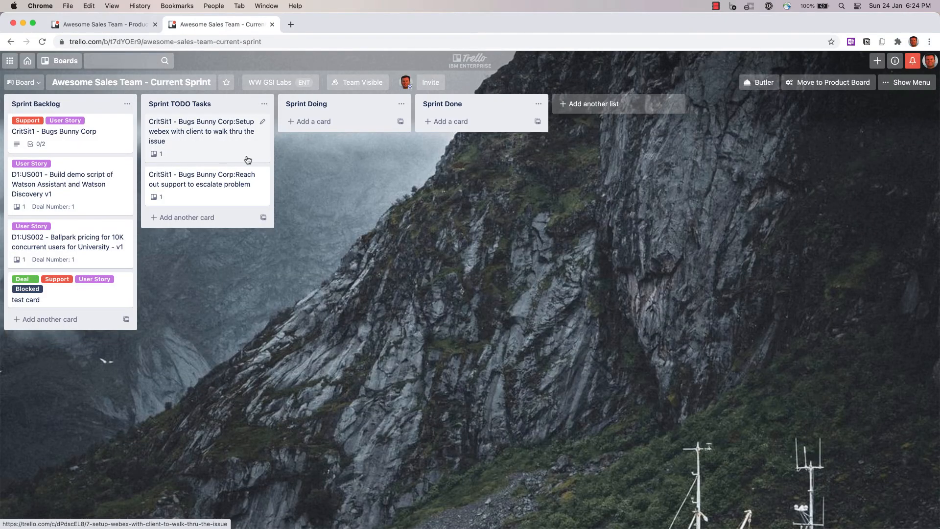
- Generate task cards from the D1:US001 card's checklist items with Create Tasks and close the card
click(88, 172)
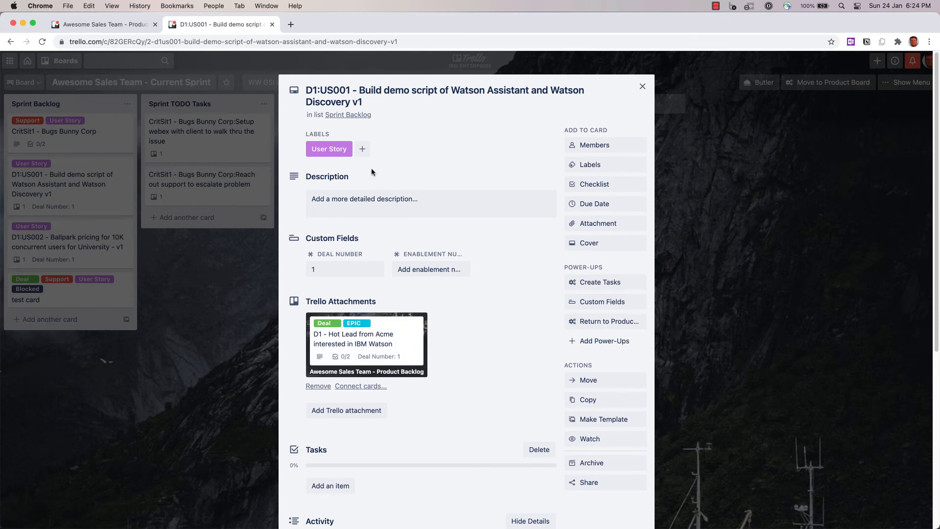
click(332, 485)
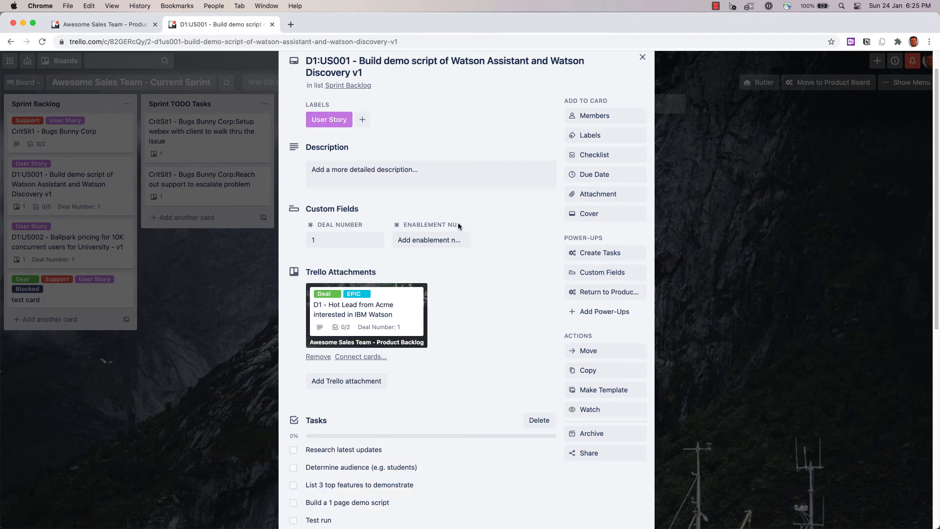
click(594, 255)
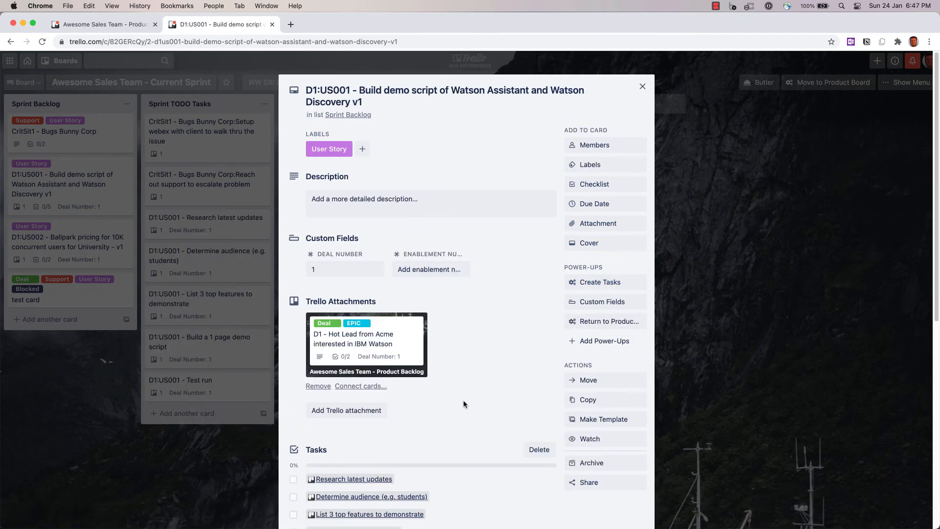
scroll(464, 402, down, 2)
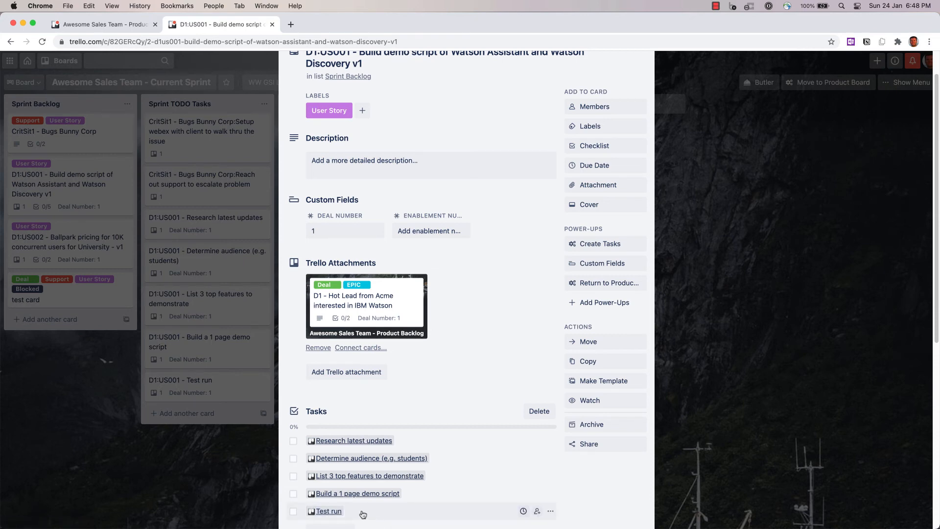
scroll(363, 514, up, 2)
click(643, 91)
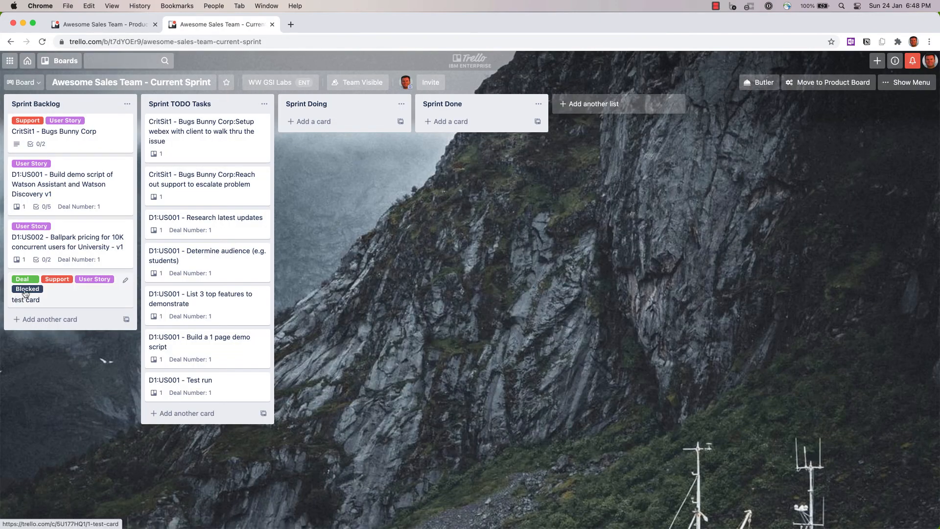
- Generate task cards from the D1:US002 card's checklist items with Create Tasks and close the card
click(65, 239)
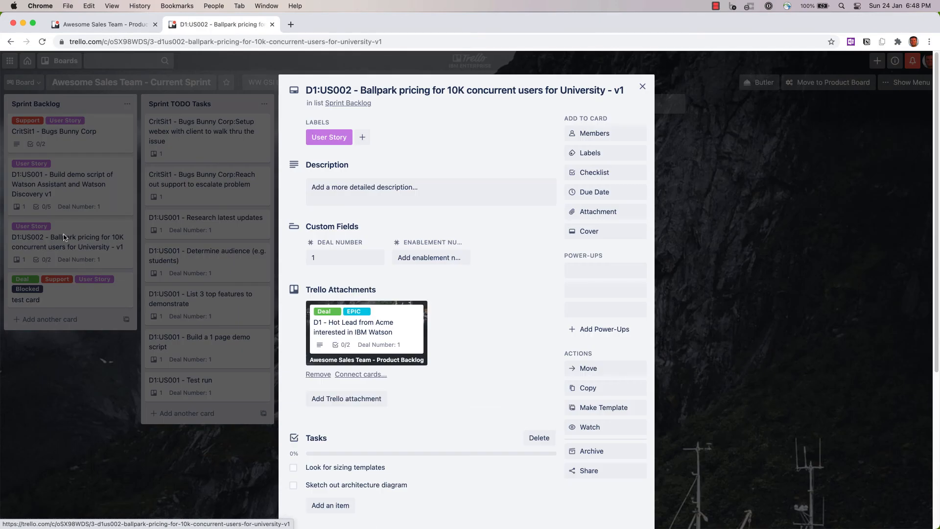
scroll(375, 484, down, 1)
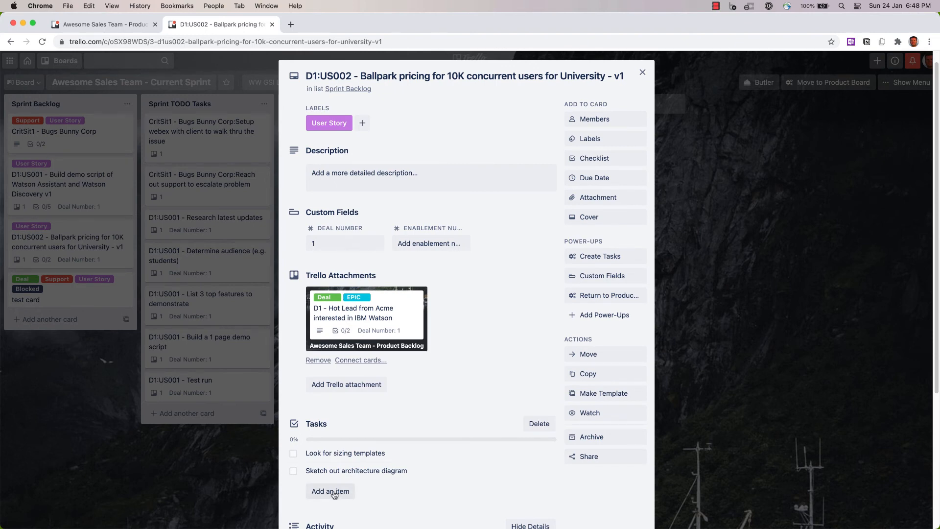
click(591, 257)
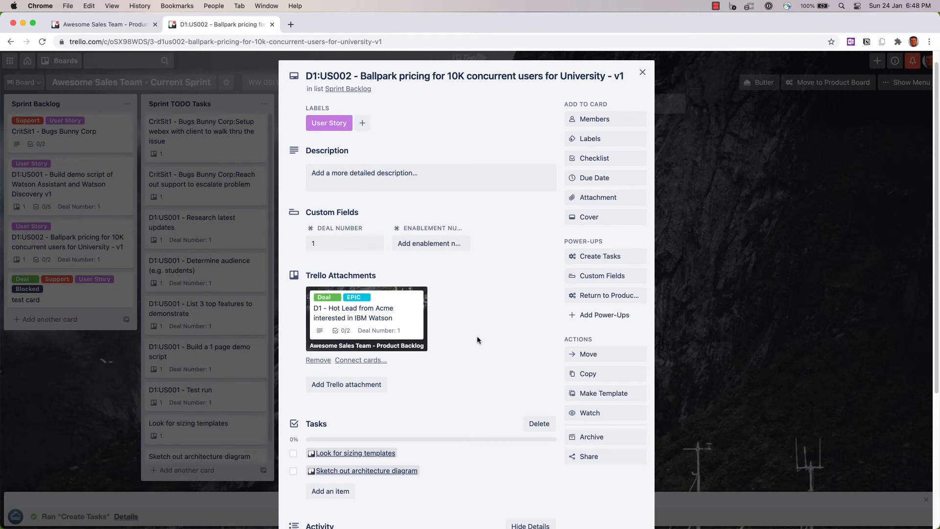
click(157, 195)
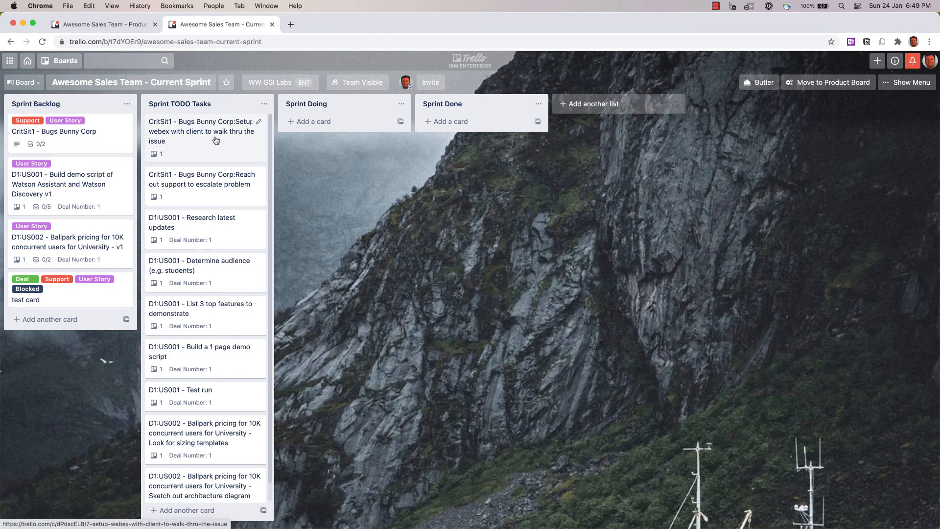
- Move both CritSit1 task cards and the D1:US001 - Research latest updates card into Sprint Doing
drag(215, 140, 337, 137)
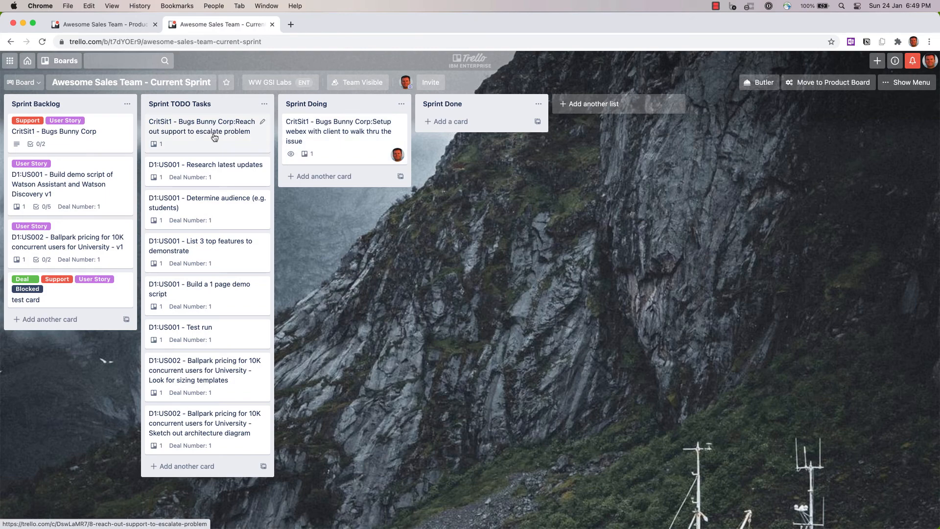
drag(214, 137, 376, 196)
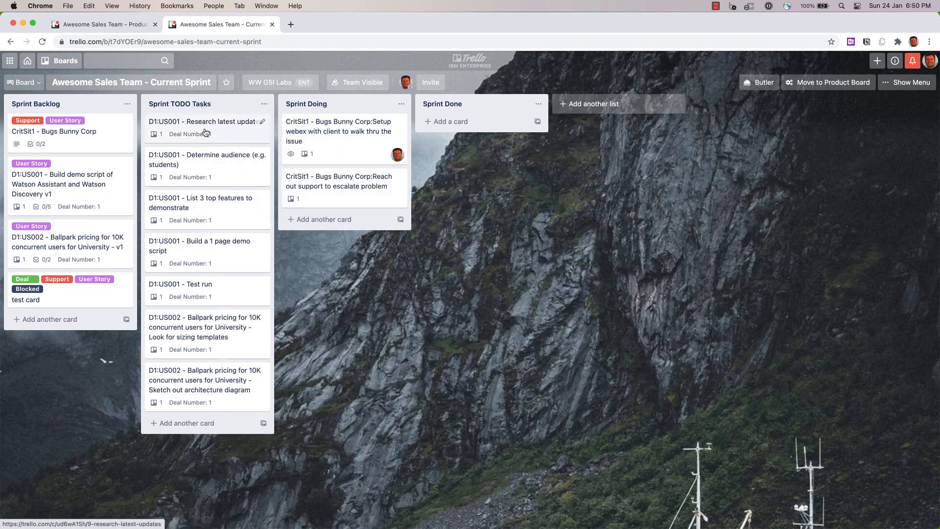
drag(207, 132, 332, 233)
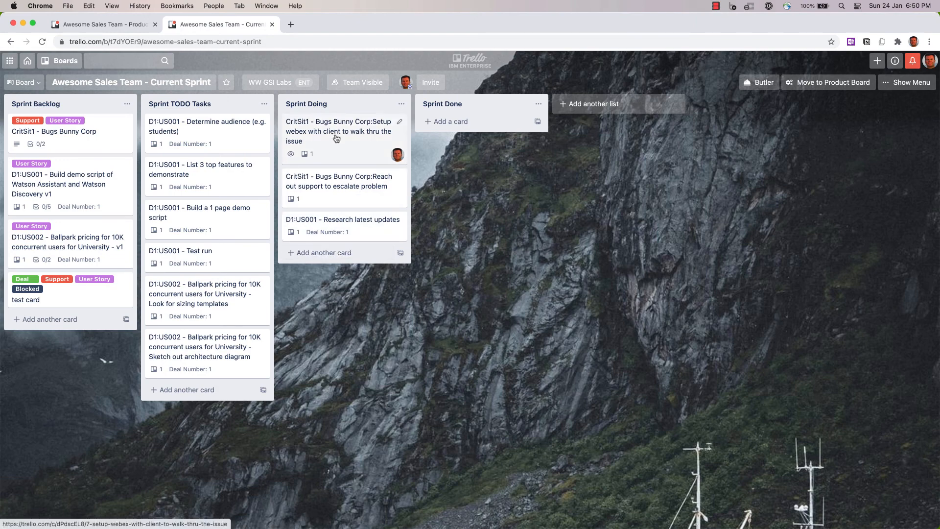
- Move both CritSit1 task cards into Sprint Done, and open the CritSit1 - Bugs Bunny Corp story card to review its checklist
drag(343, 133, 443, 131)
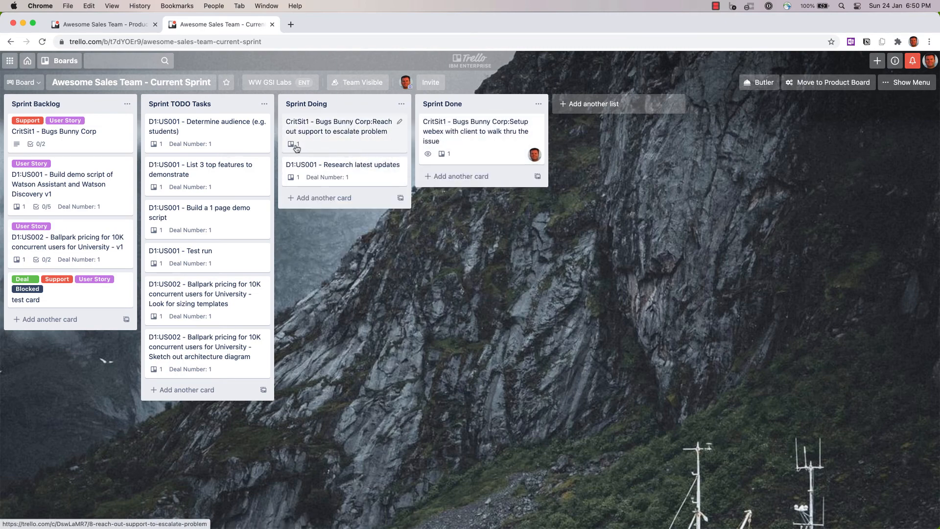
drag(332, 130, 460, 185)
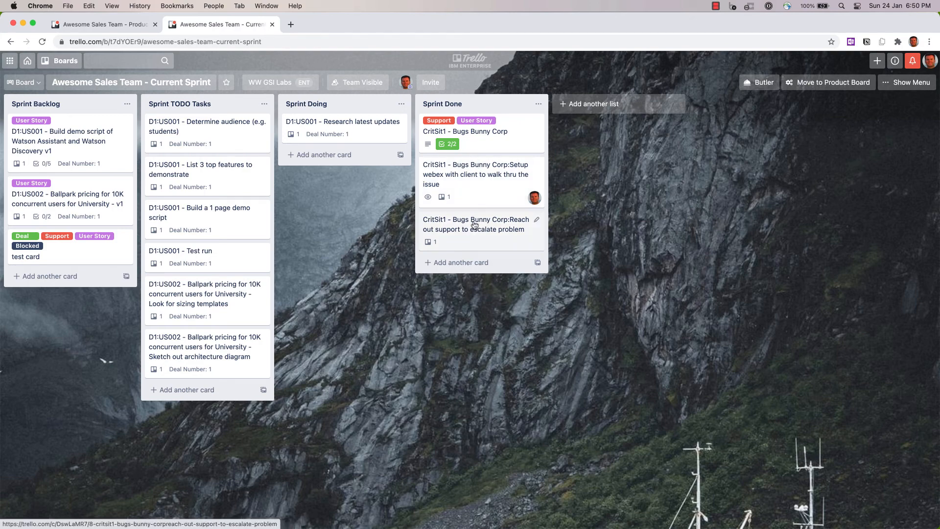
click(479, 133)
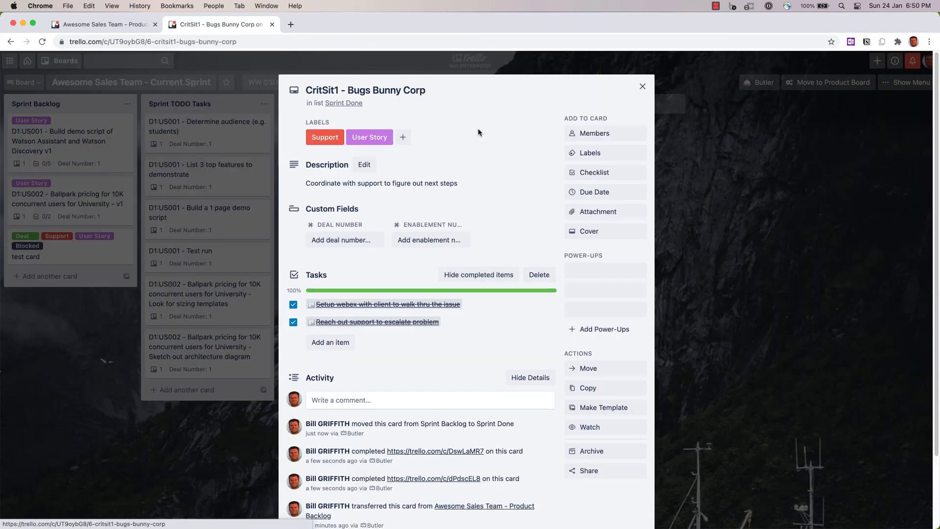
click(642, 86)
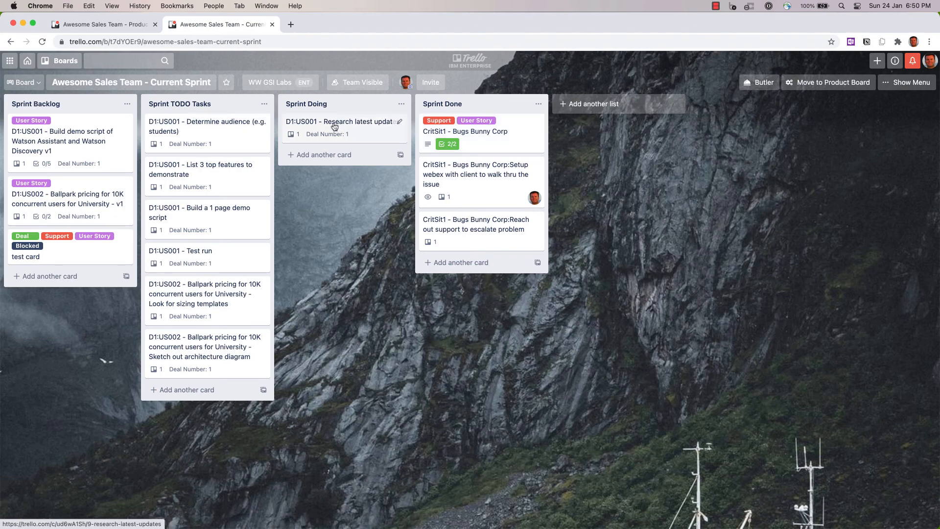
- Move Research latest updates into Sprint Done, and move Determine audience into Sprint Doing, assigning yourself to it
drag(333, 128, 448, 272)
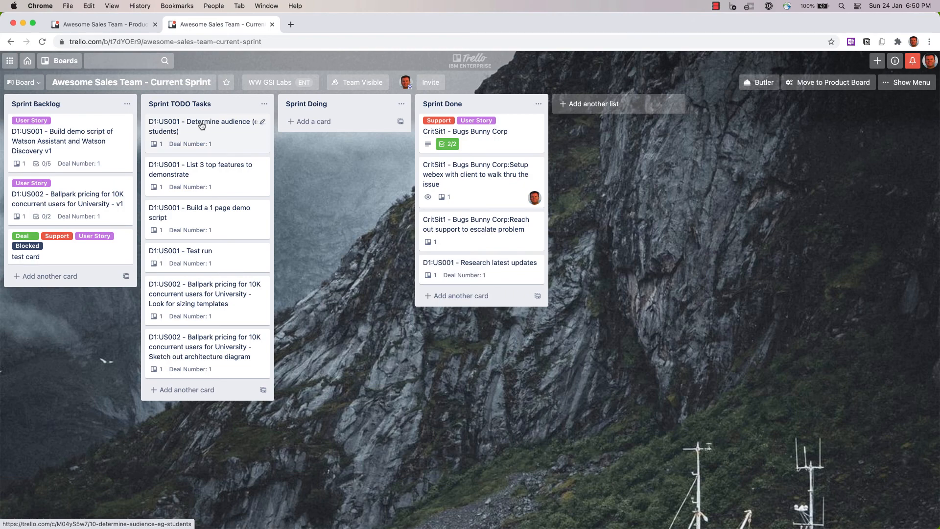
drag(201, 125, 316, 133)
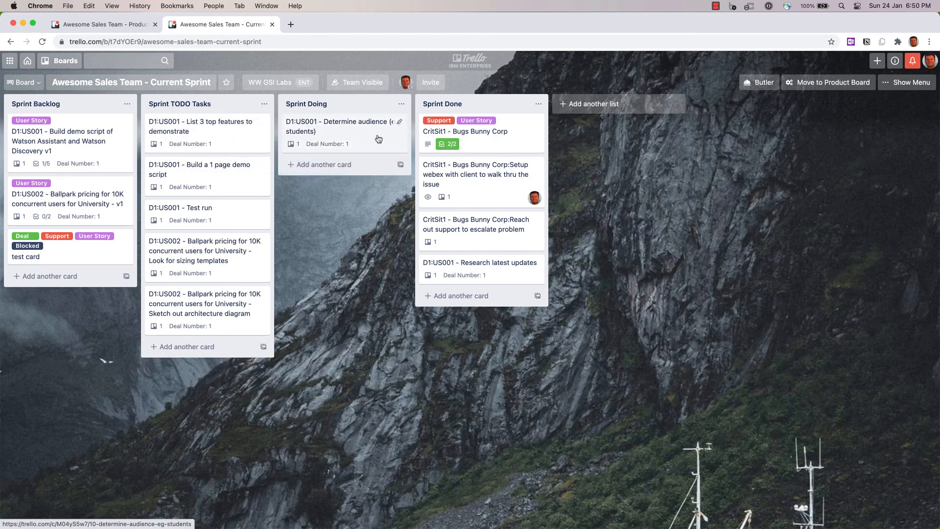
key(space)
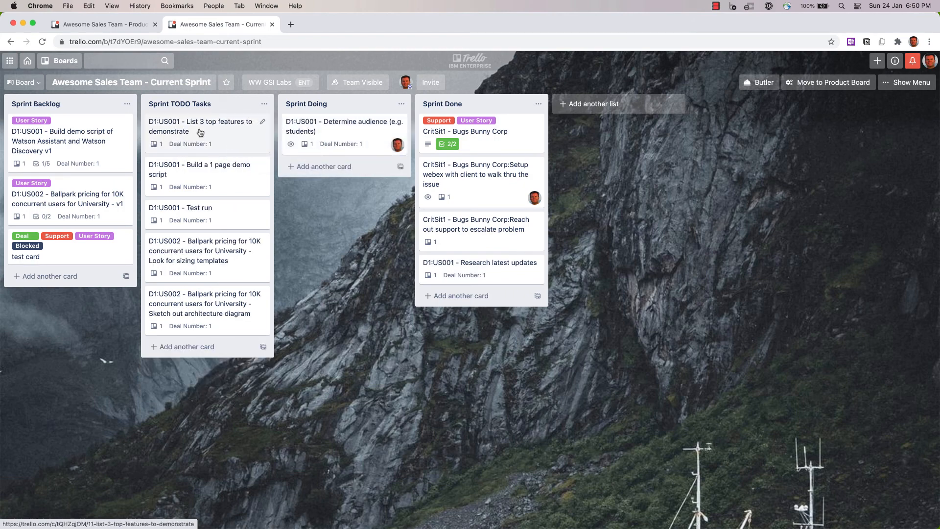
- Move List 3 top features and Build a 1 page demo script into Sprint Doing, and Determine audience into Sprint Done
drag(200, 132, 333, 185)
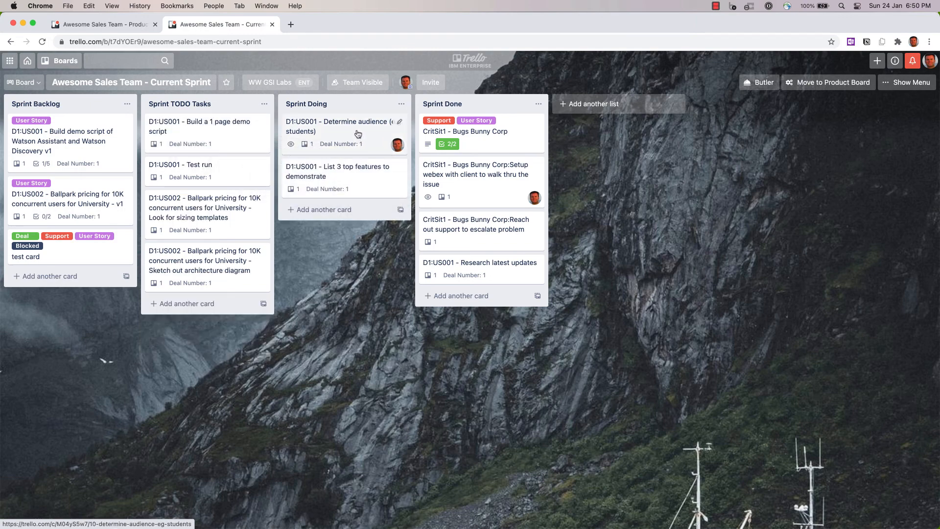
drag(357, 133, 502, 317)
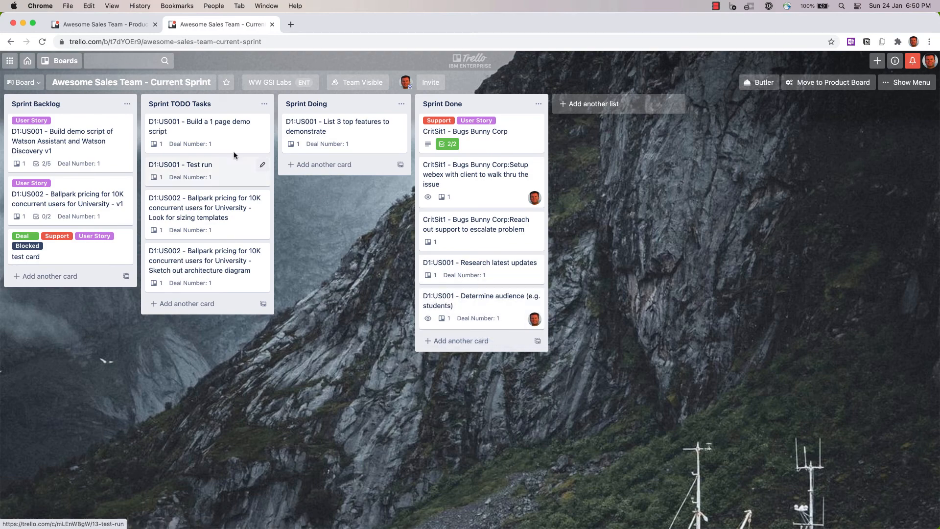
drag(204, 132, 311, 169)
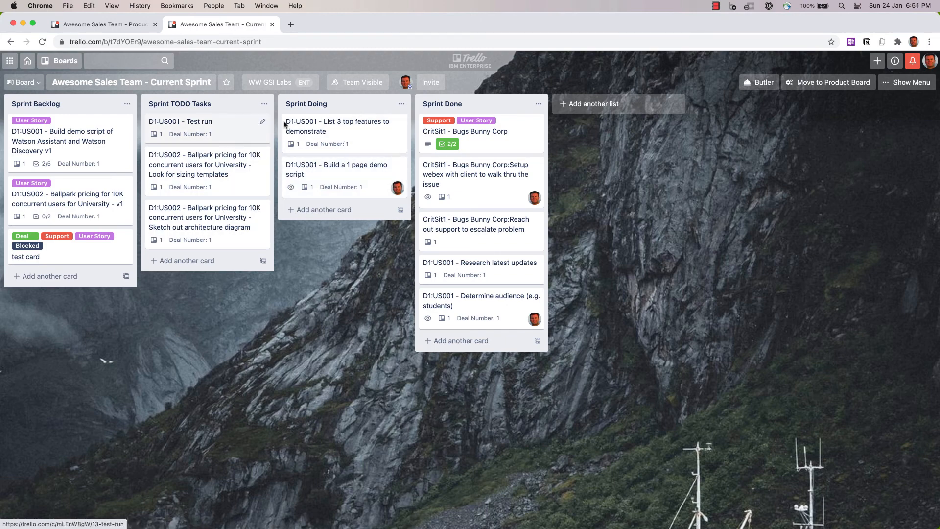
- Add the Blocked label to the D1:US001 - List 3 top features to demonstrate card
click(401, 123)
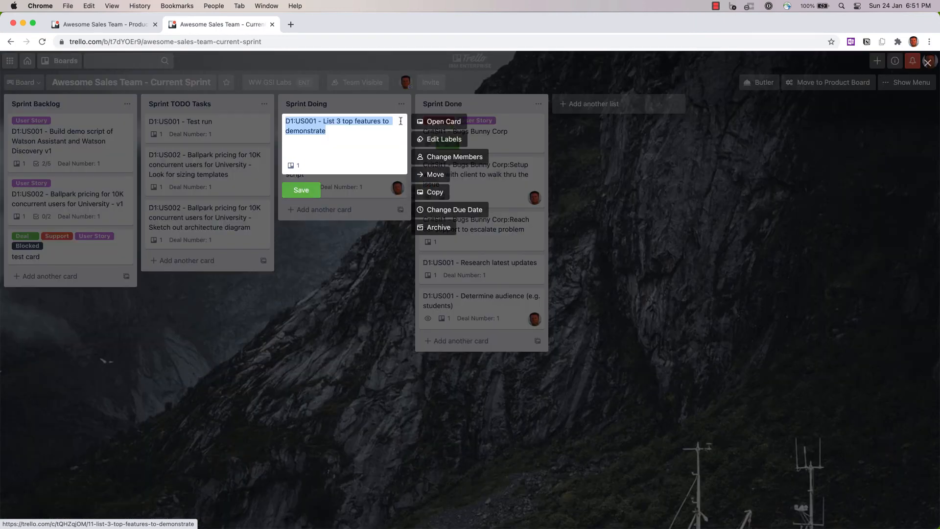
click(441, 139)
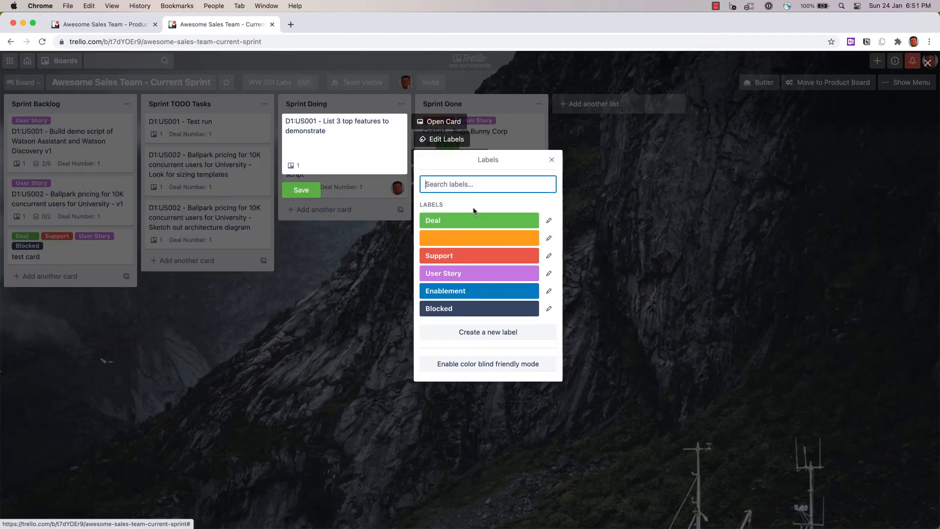
click(483, 307)
click(551, 161)
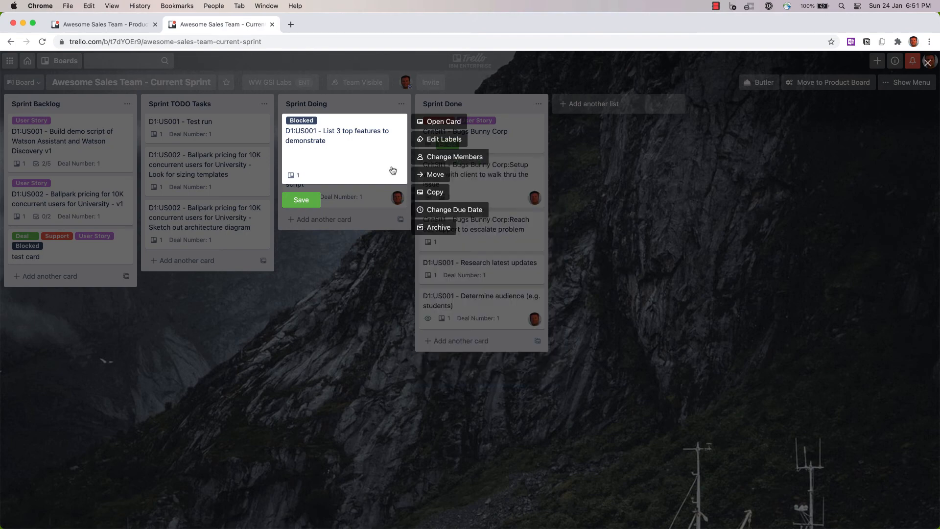
click(308, 201)
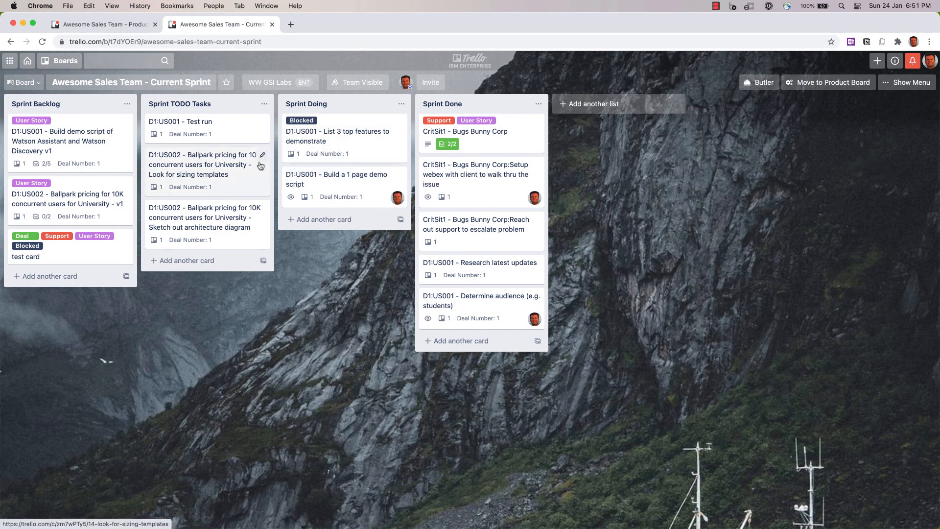
- Move Test run into Sprint Doing, then move List 3 top features, Build a 1 page demo script and Test run into Sprint Done
drag(193, 123, 328, 231)
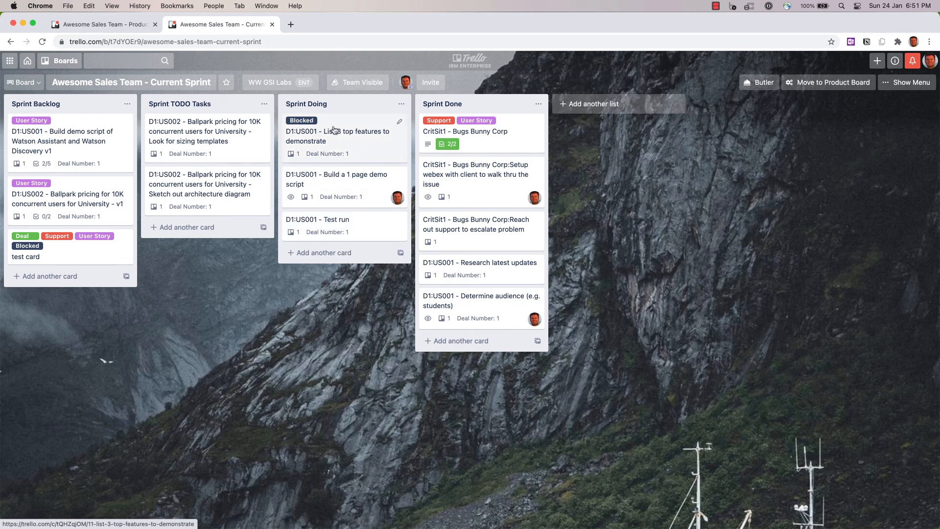
drag(333, 129, 470, 313)
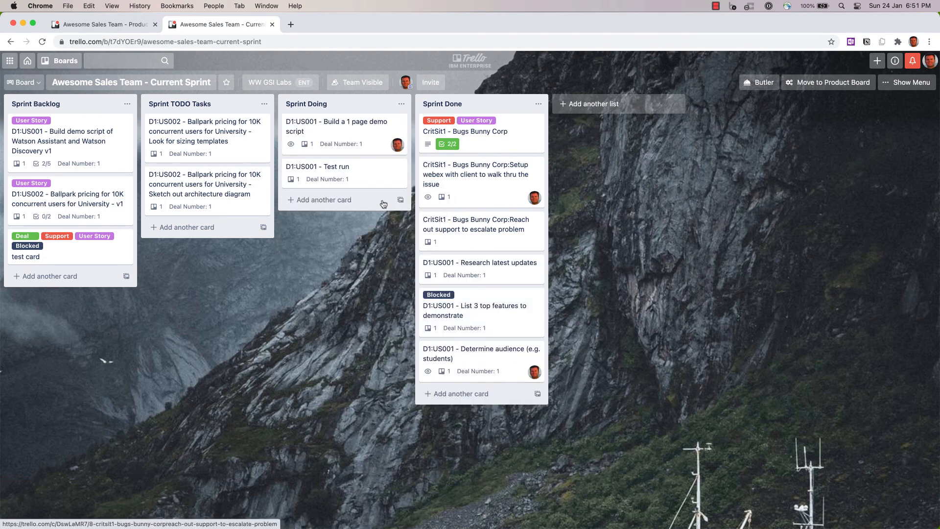
drag(318, 130, 458, 360)
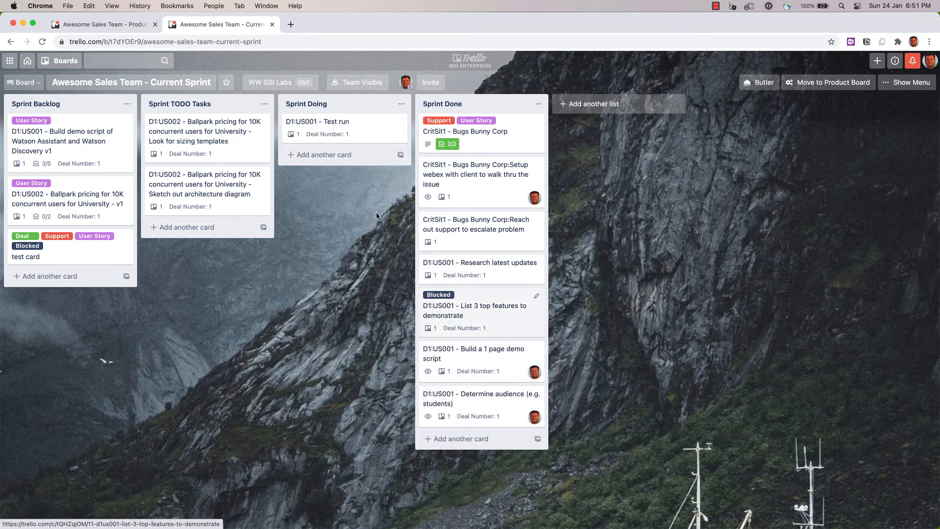
drag(318, 126, 461, 411)
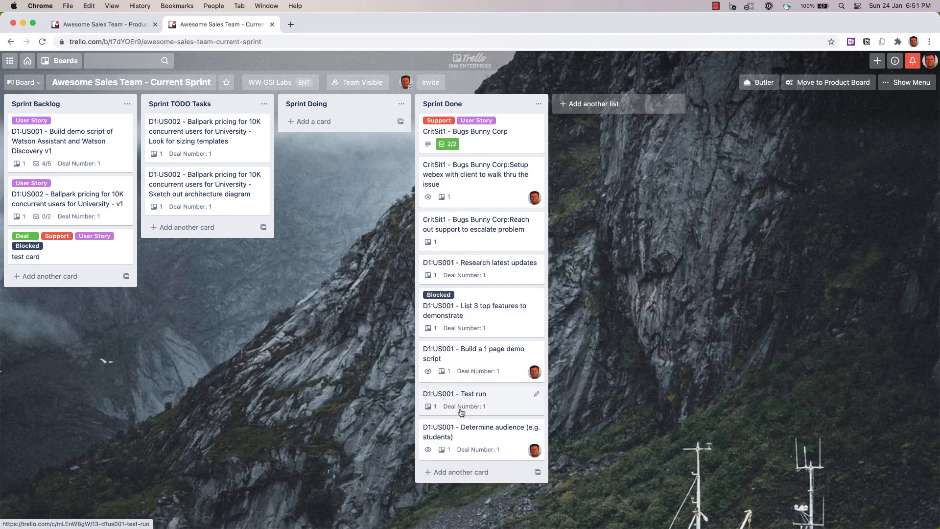
- Open the D1:US001 - Build demo script story card to review its Tasks checklist
click(67, 138)
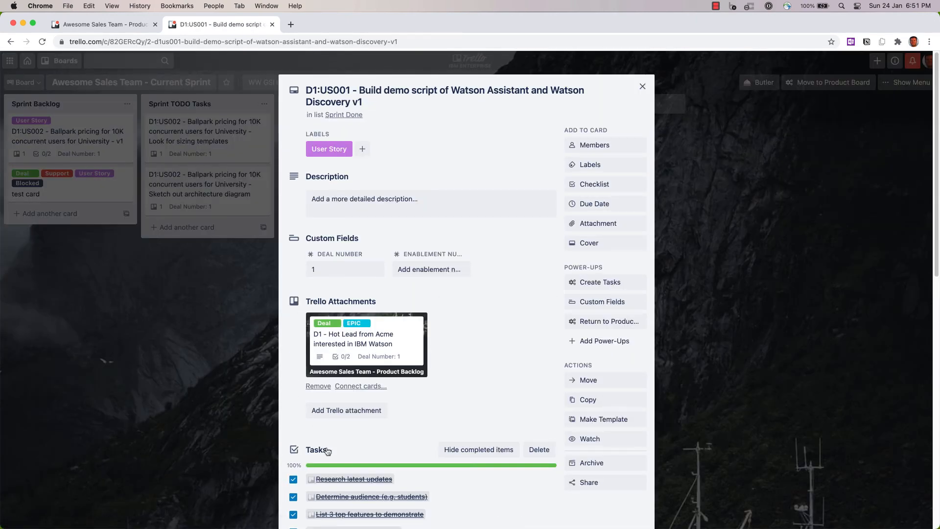
scroll(327, 450, down, 3)
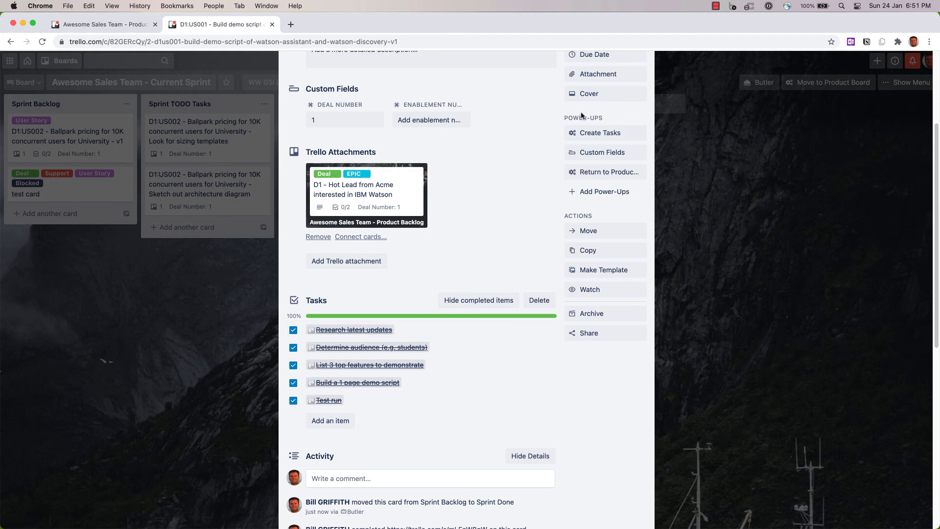
scroll(539, 137, up, 5)
click(641, 87)
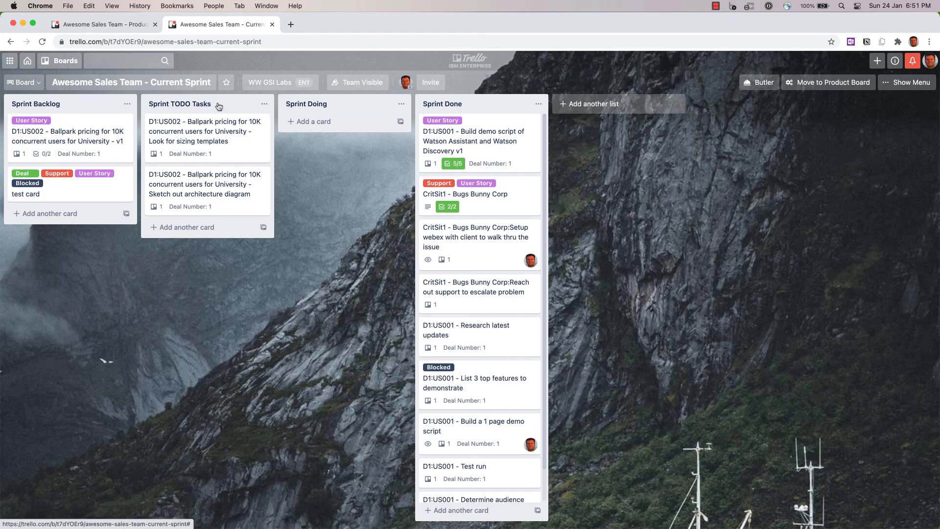
- Send the completed story cards back to the Product Backlog board with Move to Product Board
scroll(491, 404, down, 1)
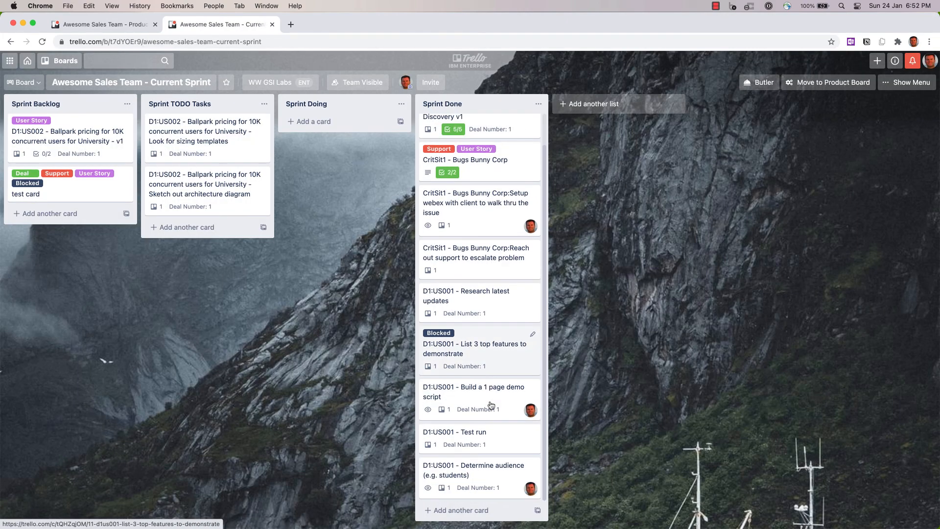
scroll(489, 420, up, 1)
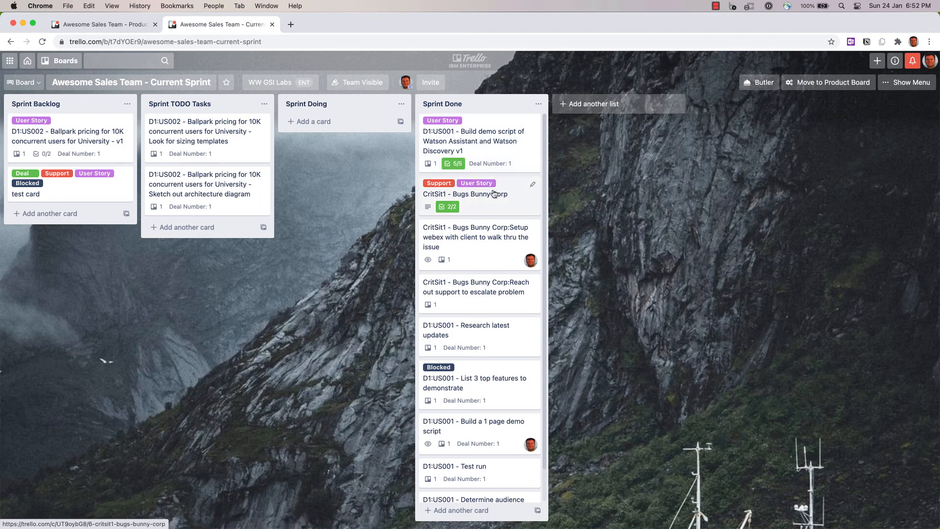
key(e)
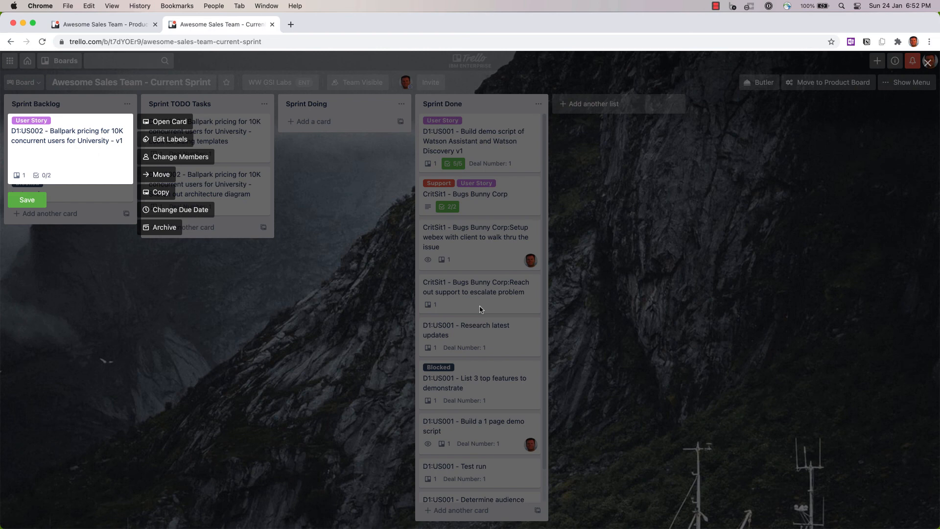
click(611, 231)
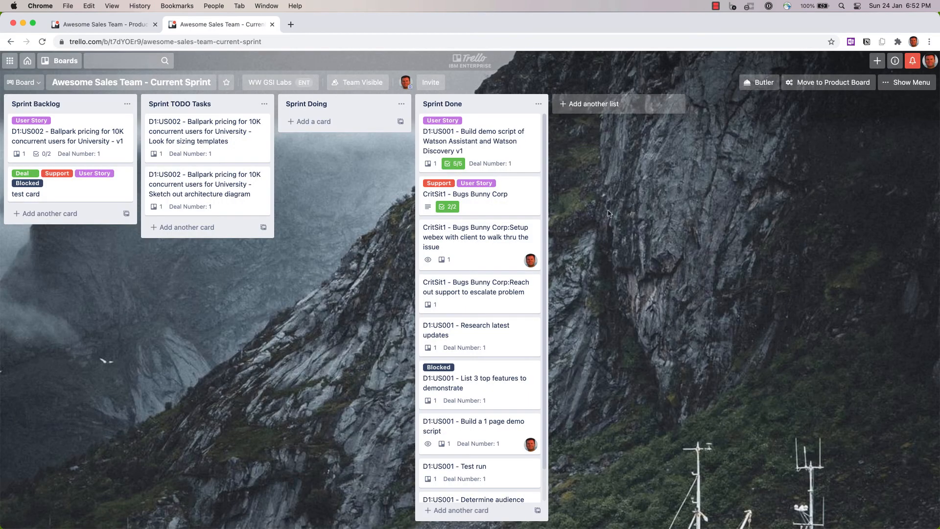
click(831, 83)
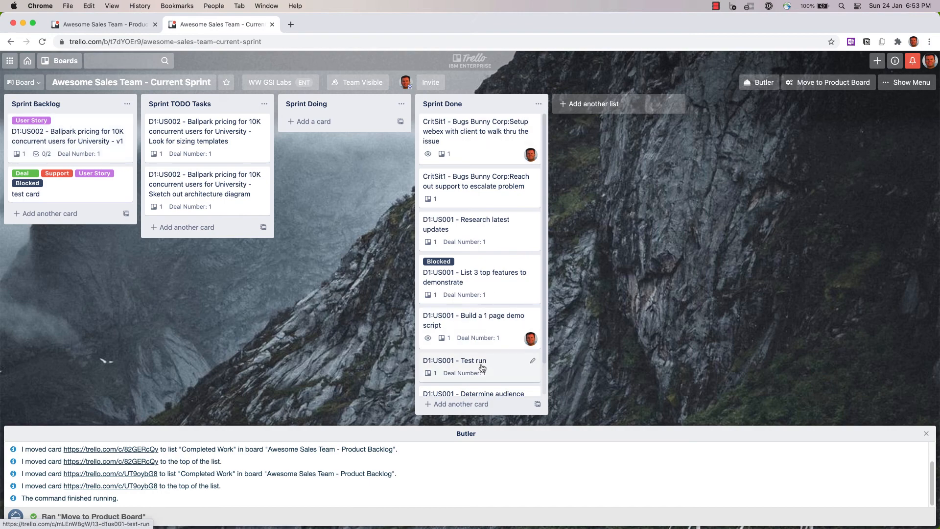
- Archive all cards in the Sprint Done list
click(538, 104)
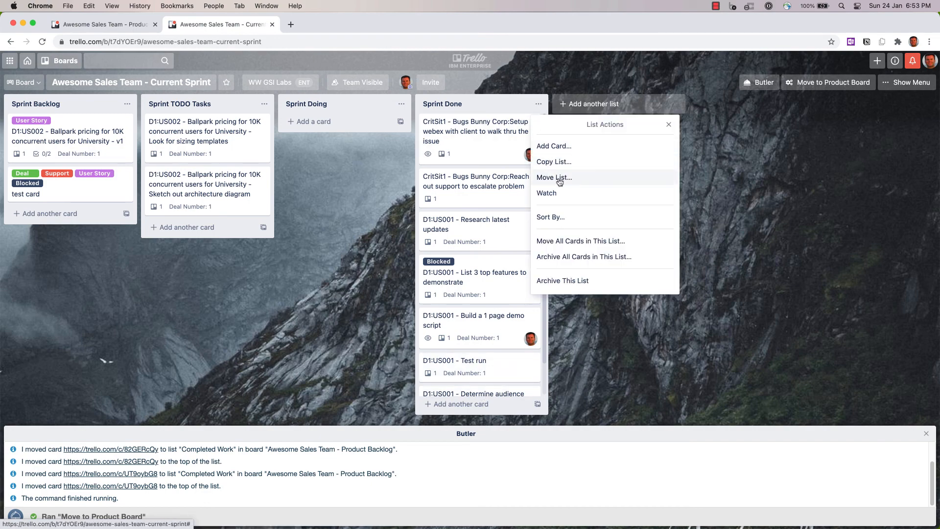
click(560, 257)
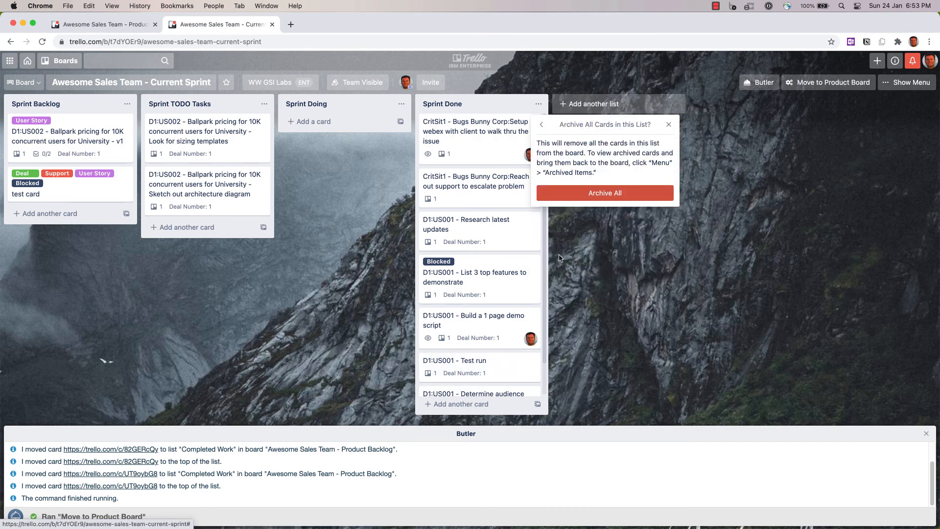
click(612, 194)
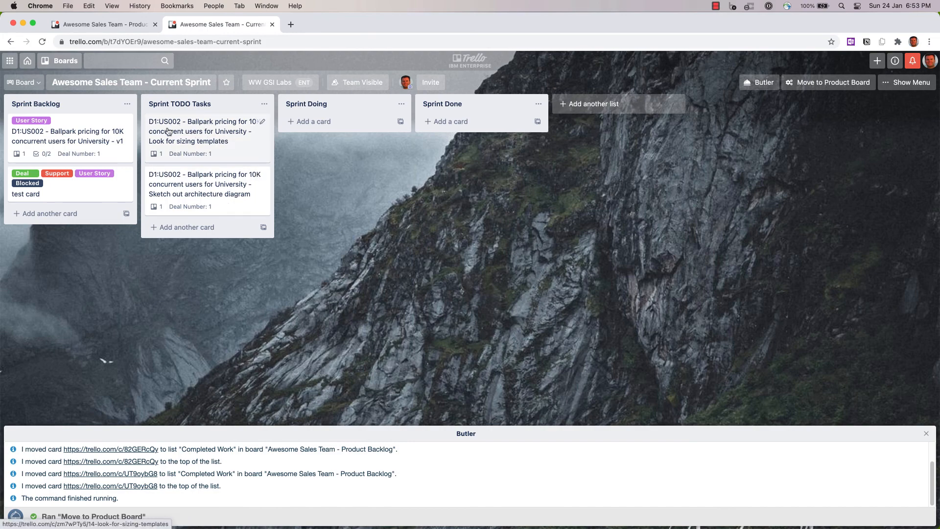
- Switch to the Product Backlog board and open the E1 - Hands-on workshop needed card to review it
click(106, 22)
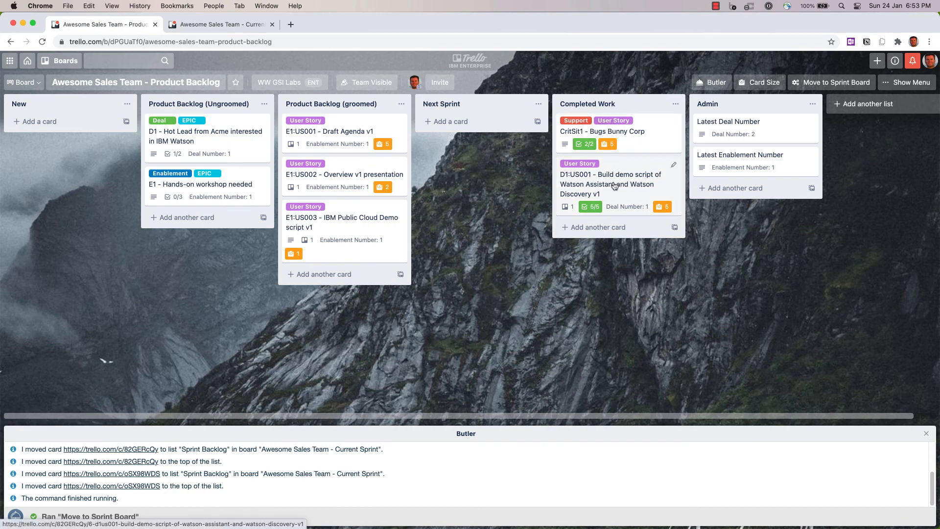
click(223, 184)
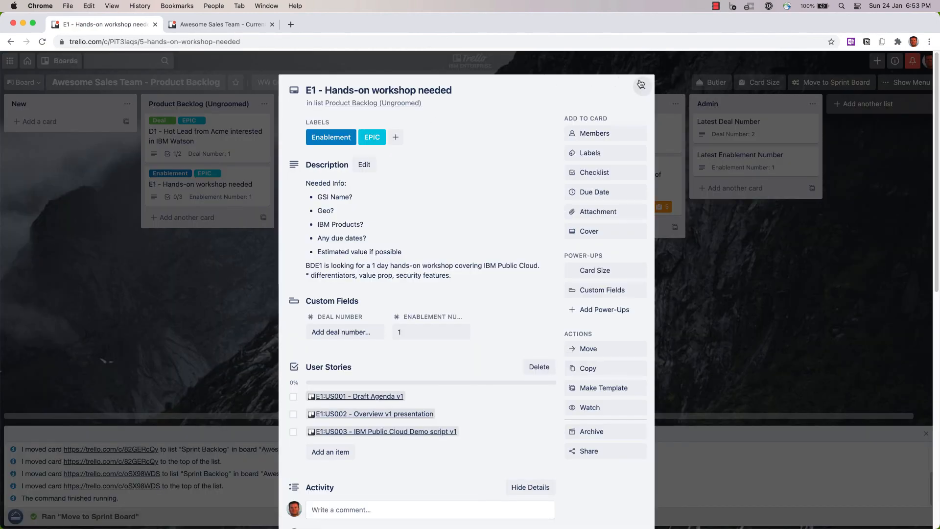
click(642, 87)
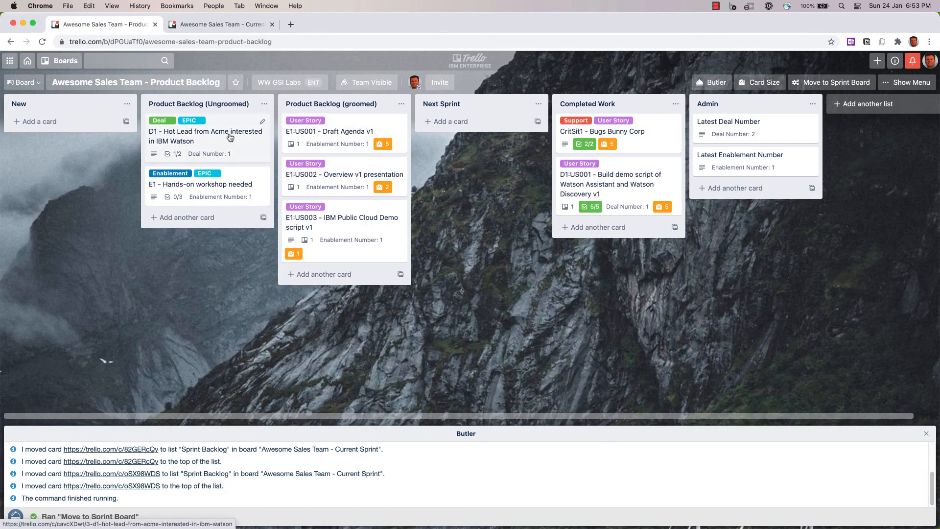
- Open the D1 - Hot Lead from Acme interested in IBM Watson card to review its User Stories checklist, and close it
click(230, 137)
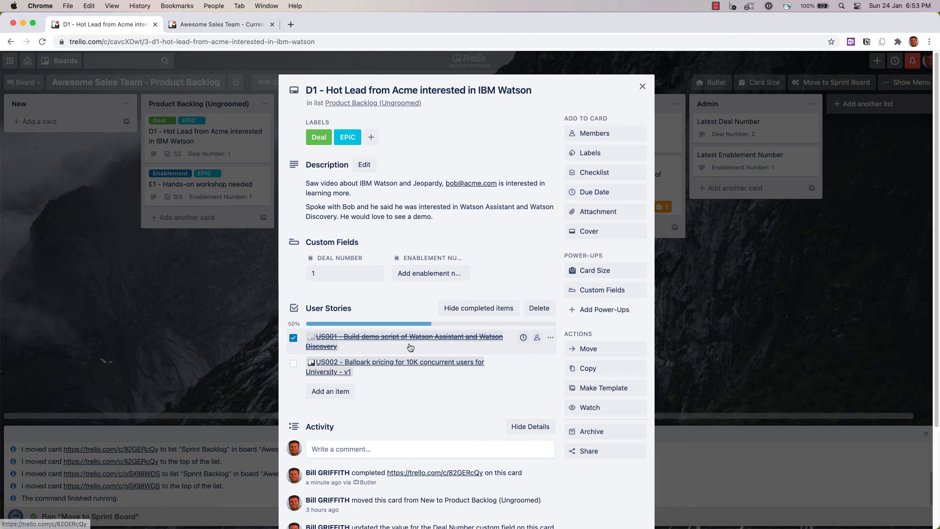
click(643, 87)
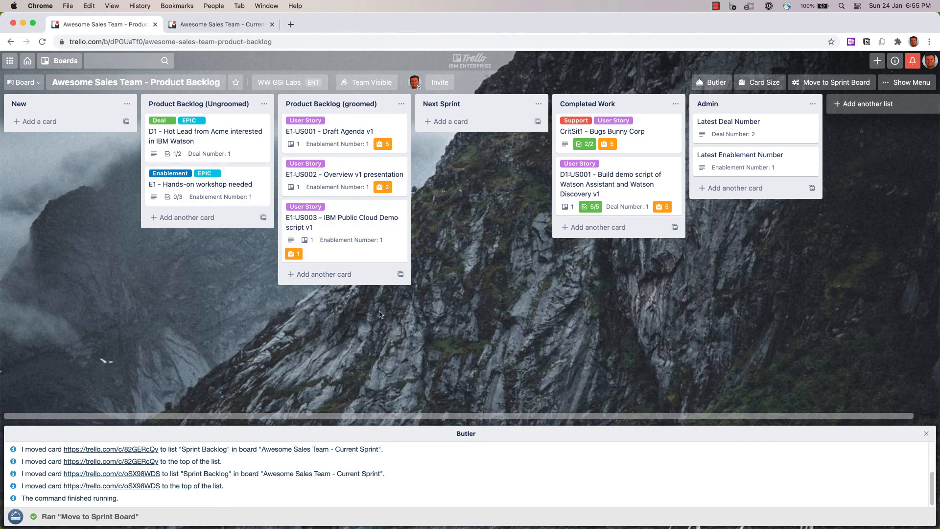
- Open the board's Butler automation and review its Rules, Card Buttons and Board Buttons
click(715, 82)
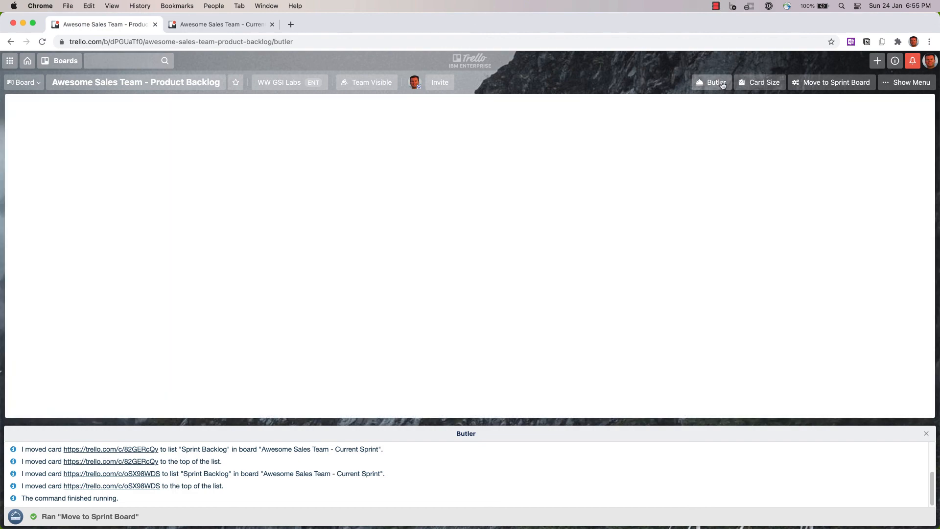
click(48, 148)
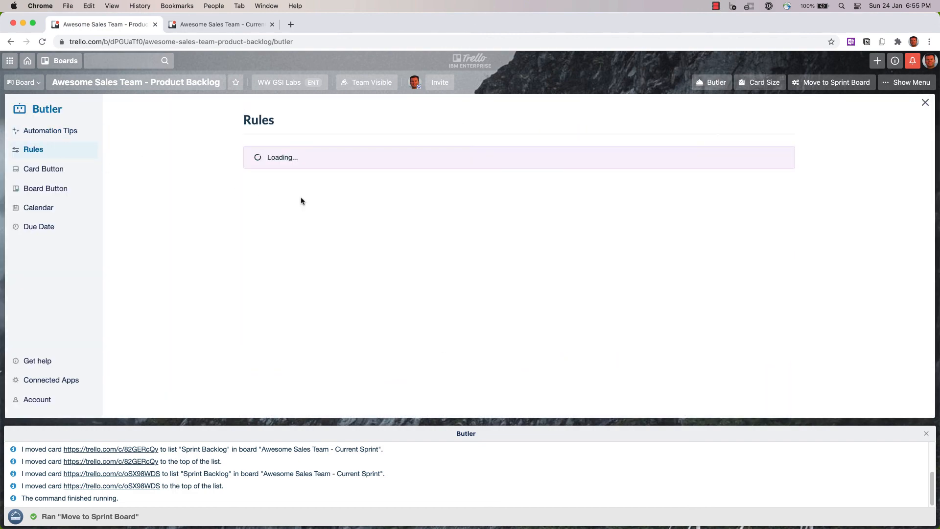
scroll(413, 210, down, 3)
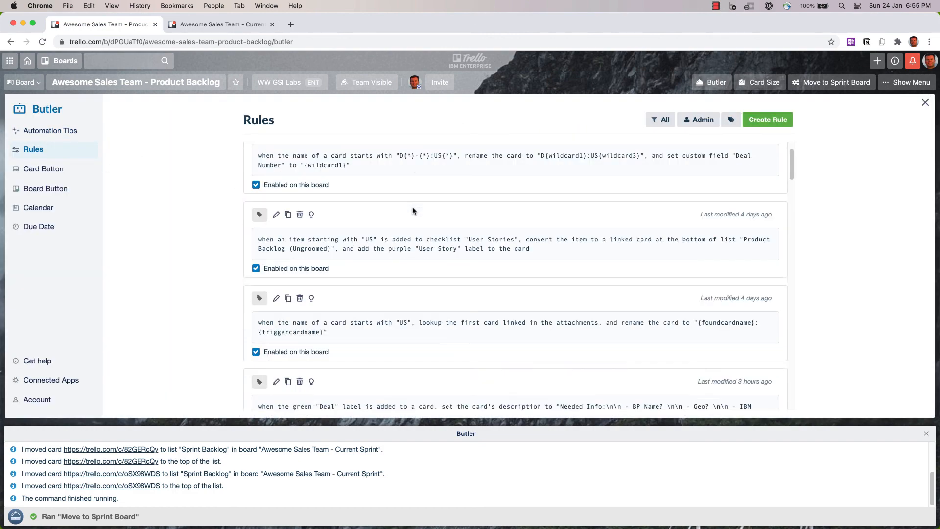
scroll(425, 291, down, 10)
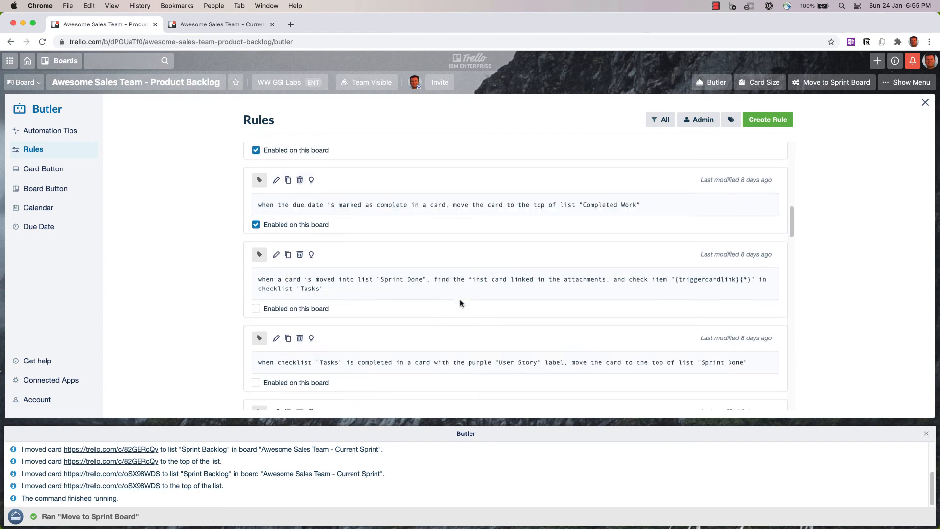
scroll(439, 295, down, 10)
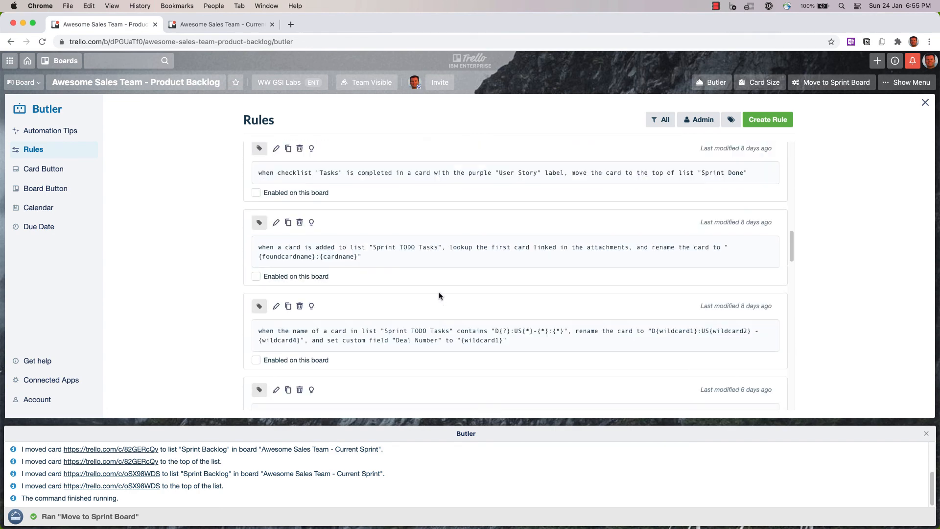
click(49, 174)
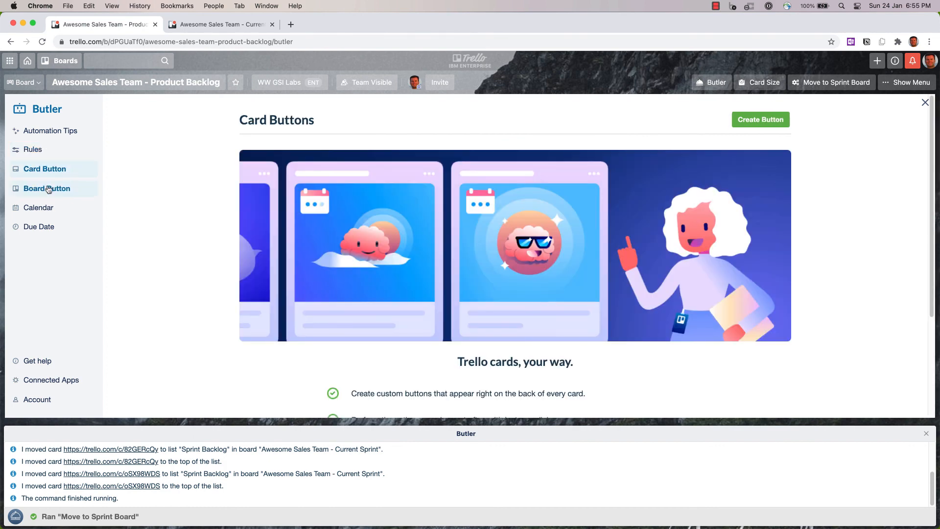
click(48, 190)
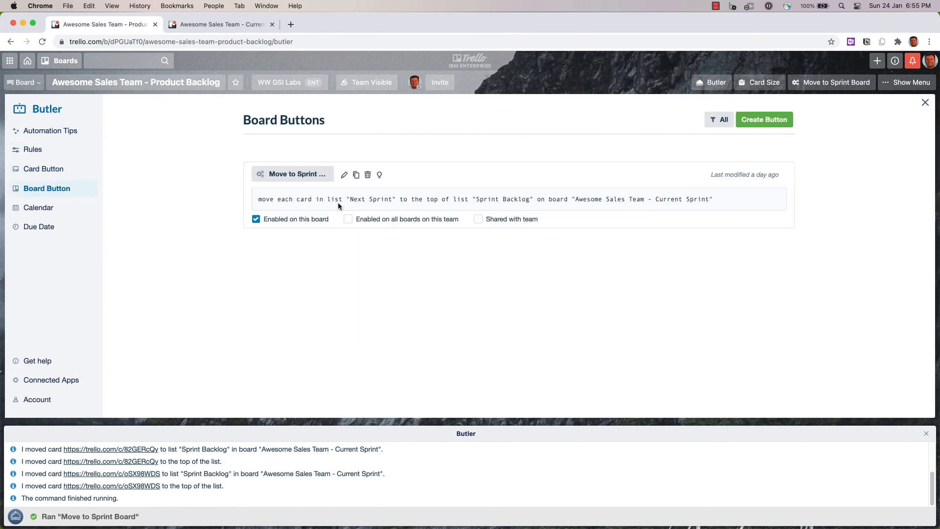